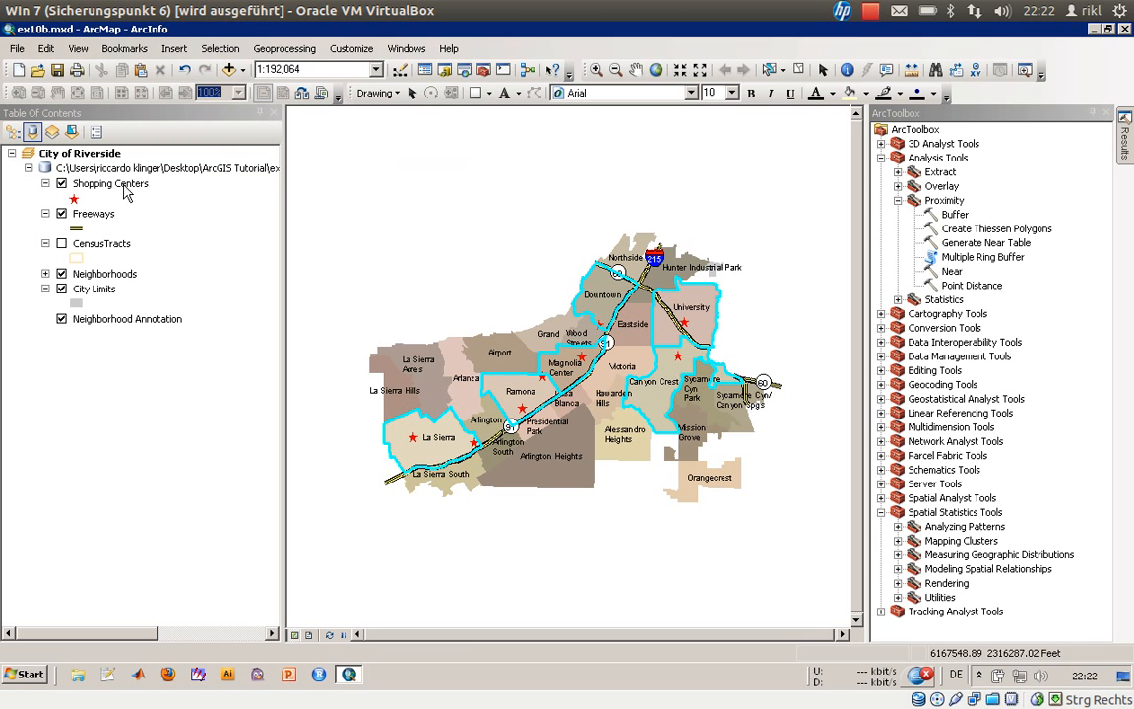
- Expand the Neighborhoods legend and review the layer's selected records in its attribute table
{"action": "left_click", "coordinate": [102, 275]}
{"action": "left_click", "coordinate": [45, 274]}
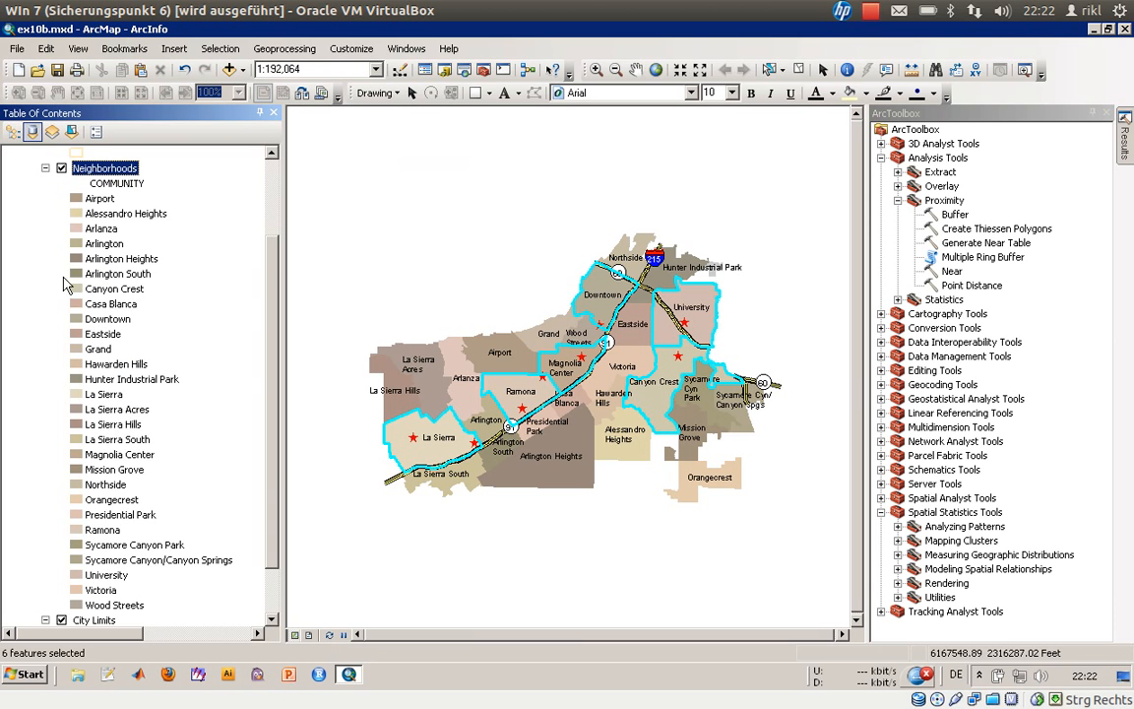
{"action": "right_click", "coordinate": [104, 167]}
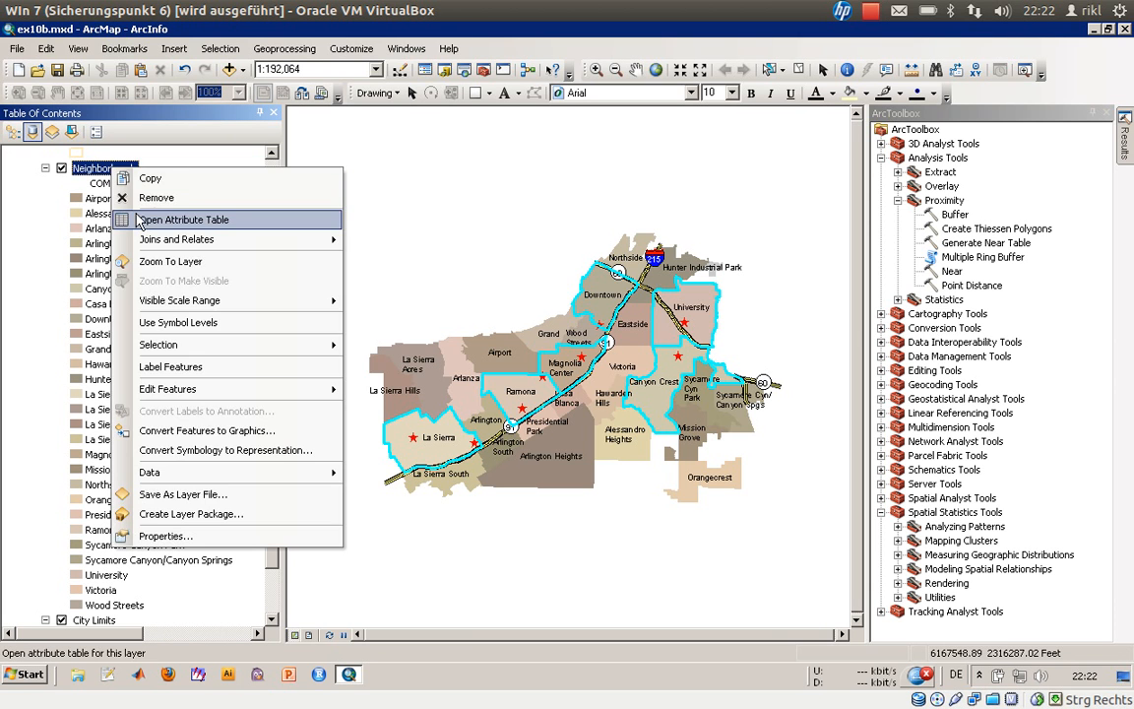
{"action": "left_click", "coordinate": [172, 218]}
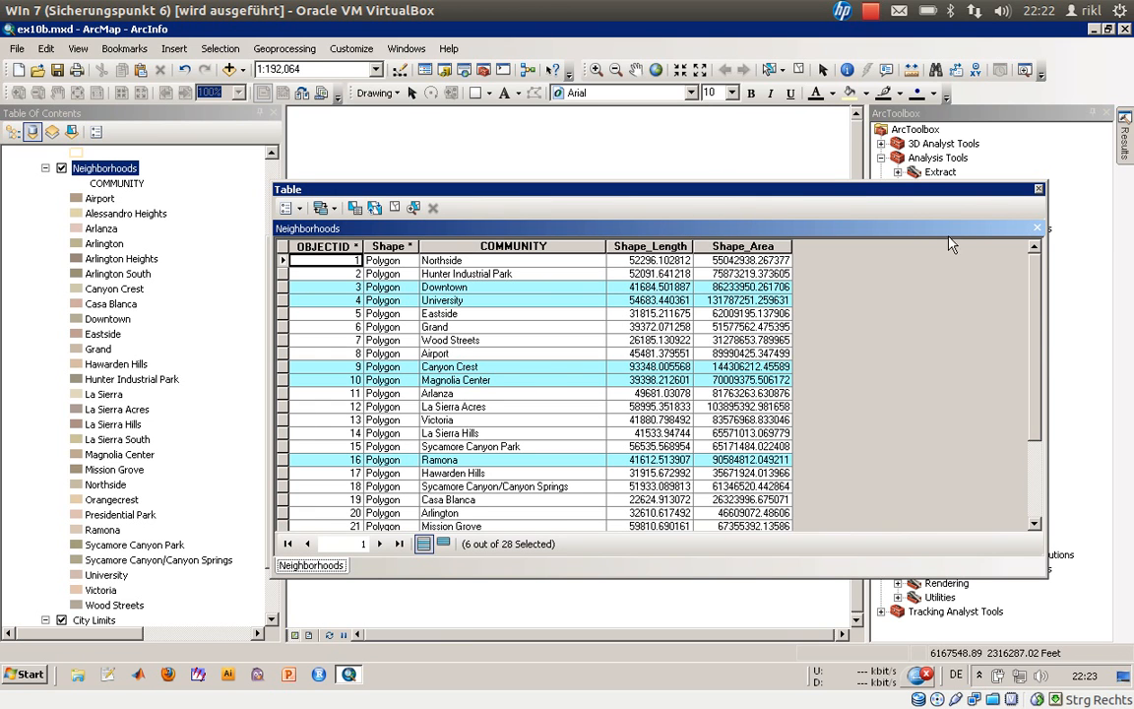
{"action": "left_click", "coordinate": [1038, 188]}
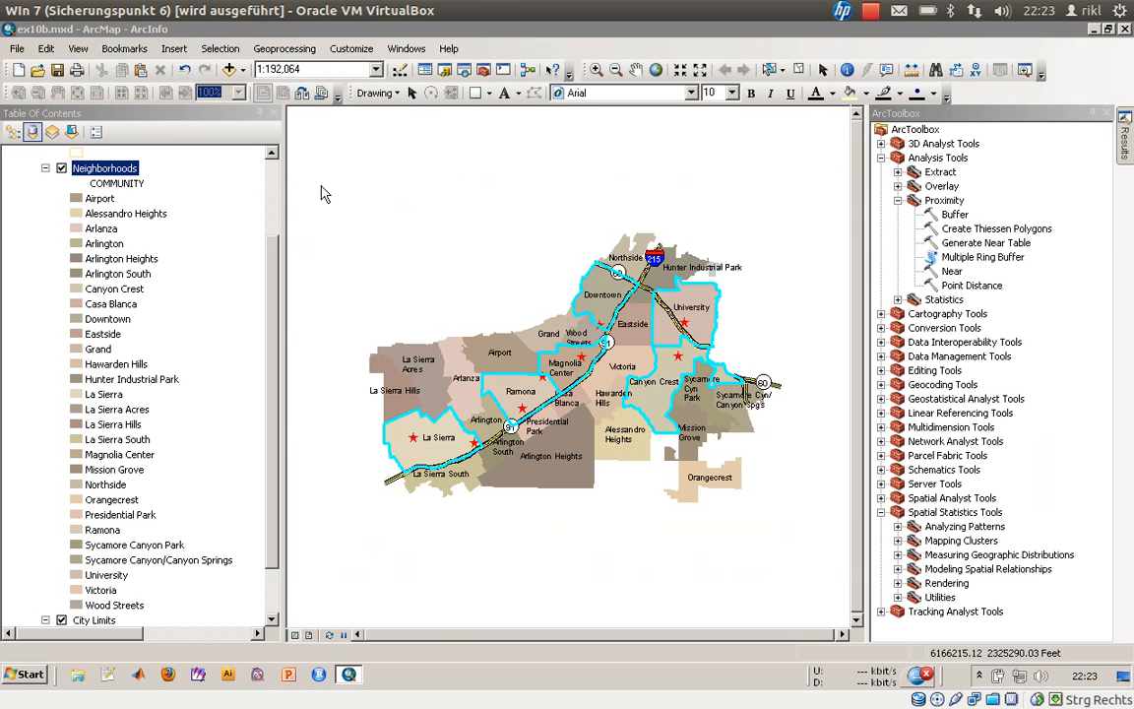
- Display the CensusTracts layer and compare its boundaries with the Neighborhoods layer by hiding and showing the latter
{"action": "scroll", "coordinate": [69, 188], "scroll_direction": "up", "scroll_amount": 3}
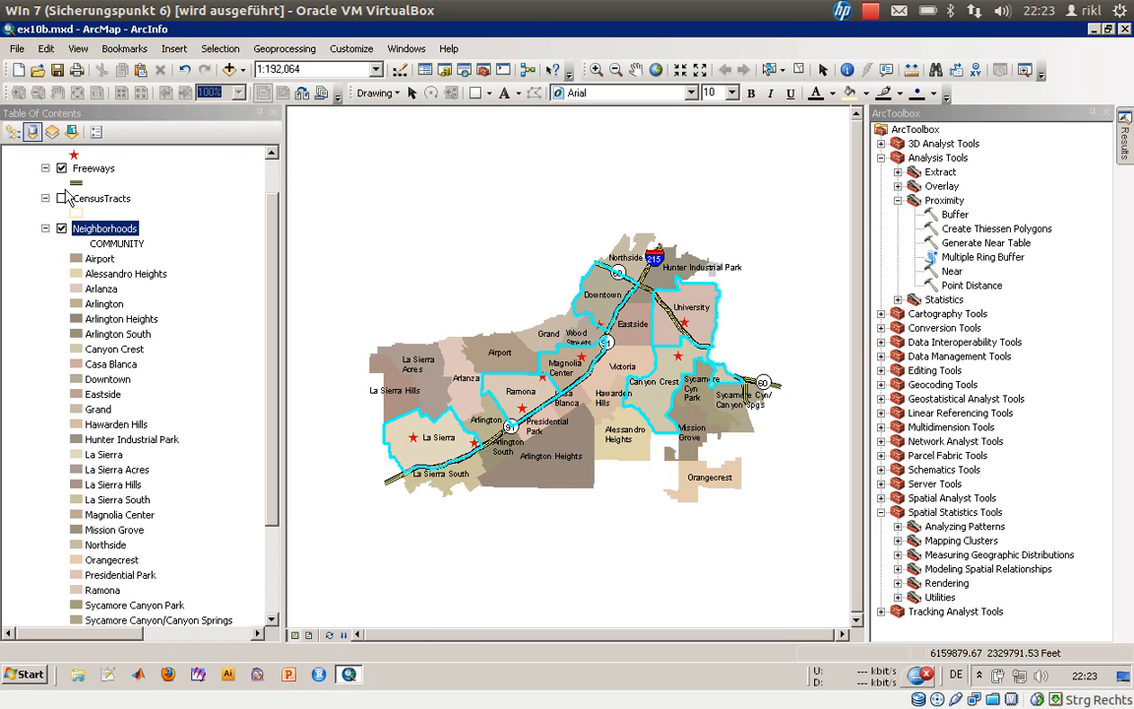
{"action": "left_click", "coordinate": [77, 196]}
{"action": "left_click", "coordinate": [62, 198]}
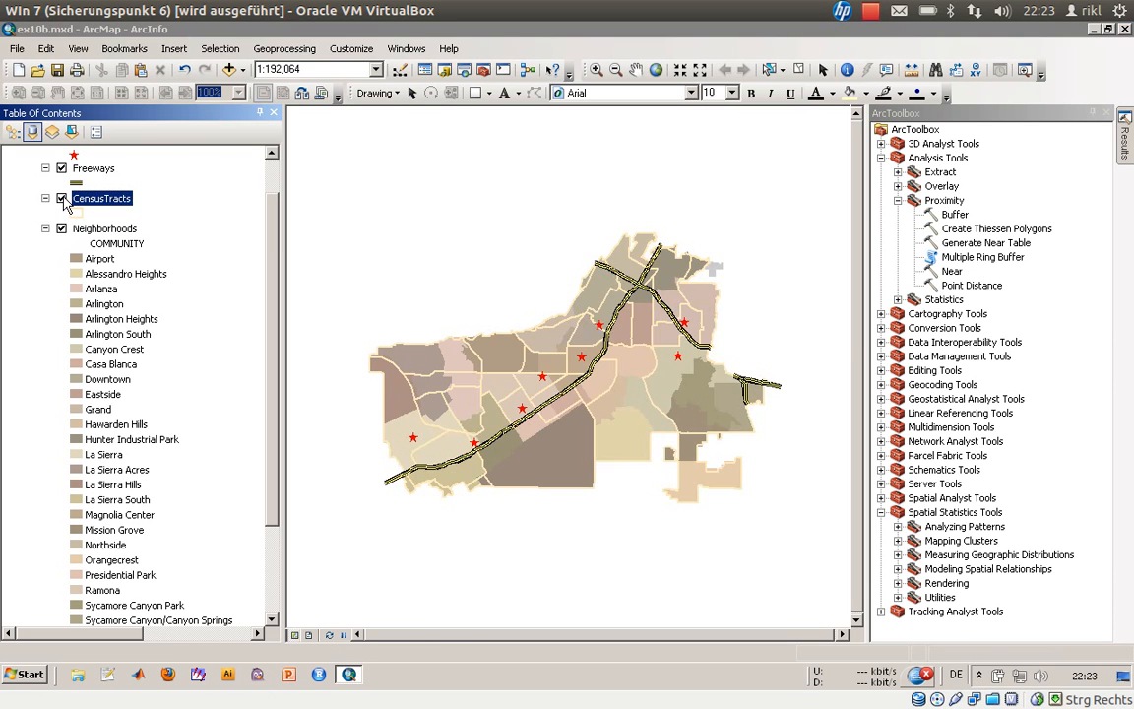
{"action": "left_click", "coordinate": [61, 228]}
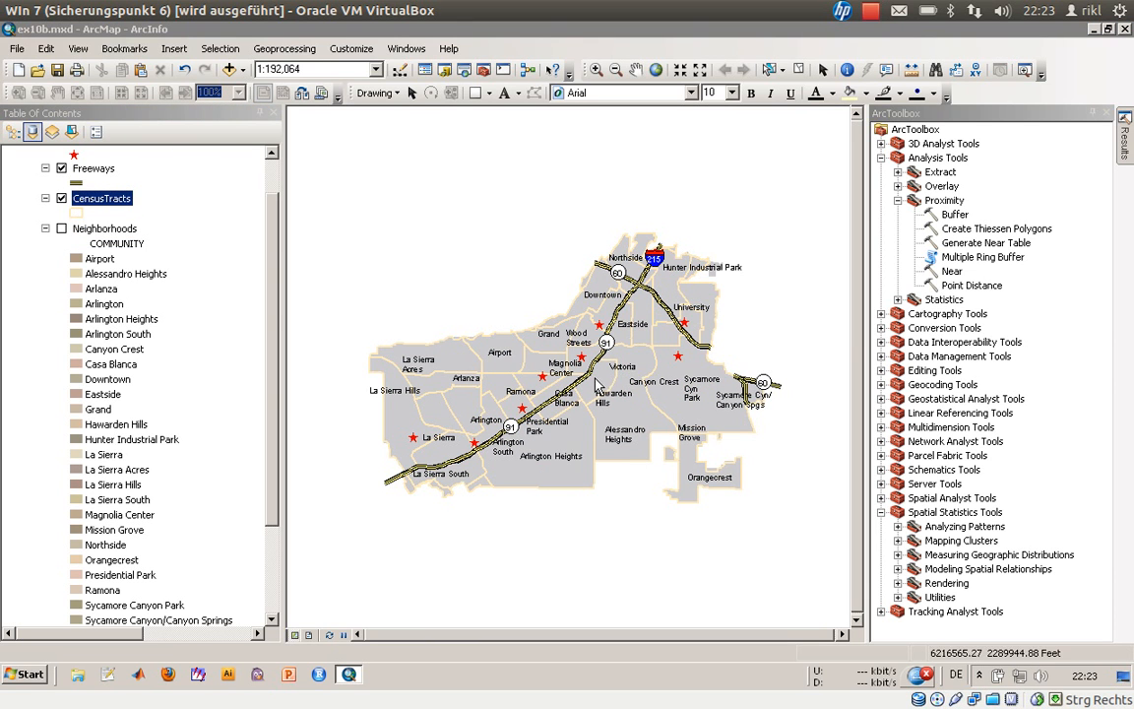
{"action": "left_click", "coordinate": [62, 231]}
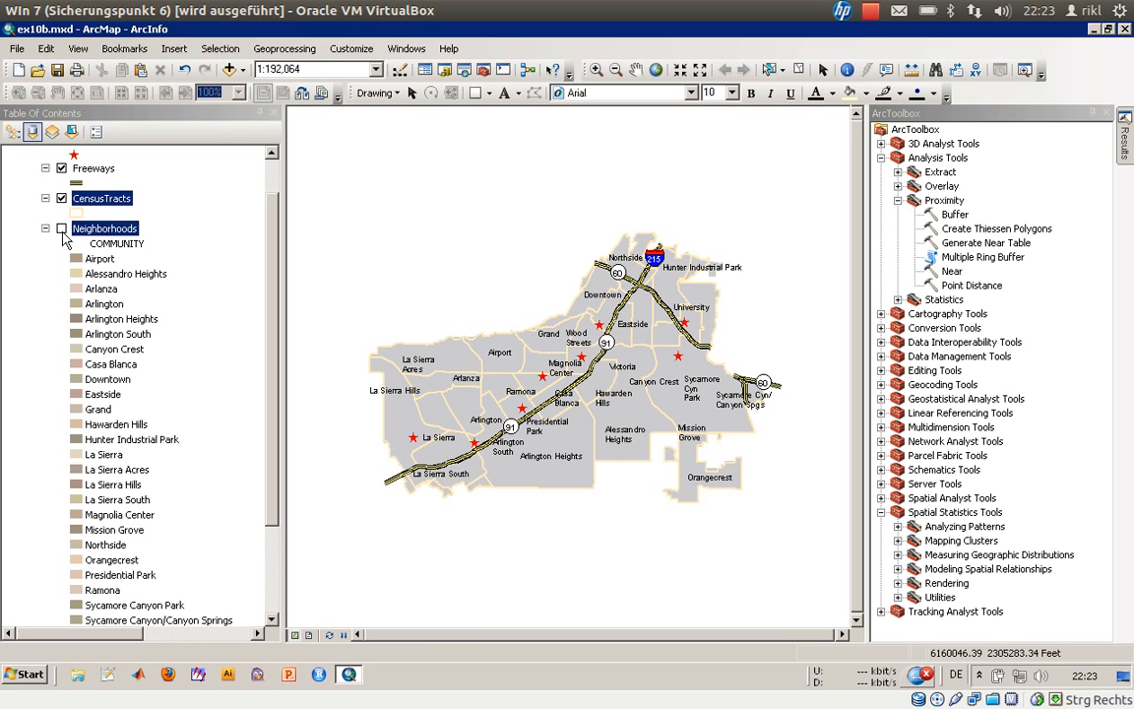
{"action": "left_click", "coordinate": [62, 229]}
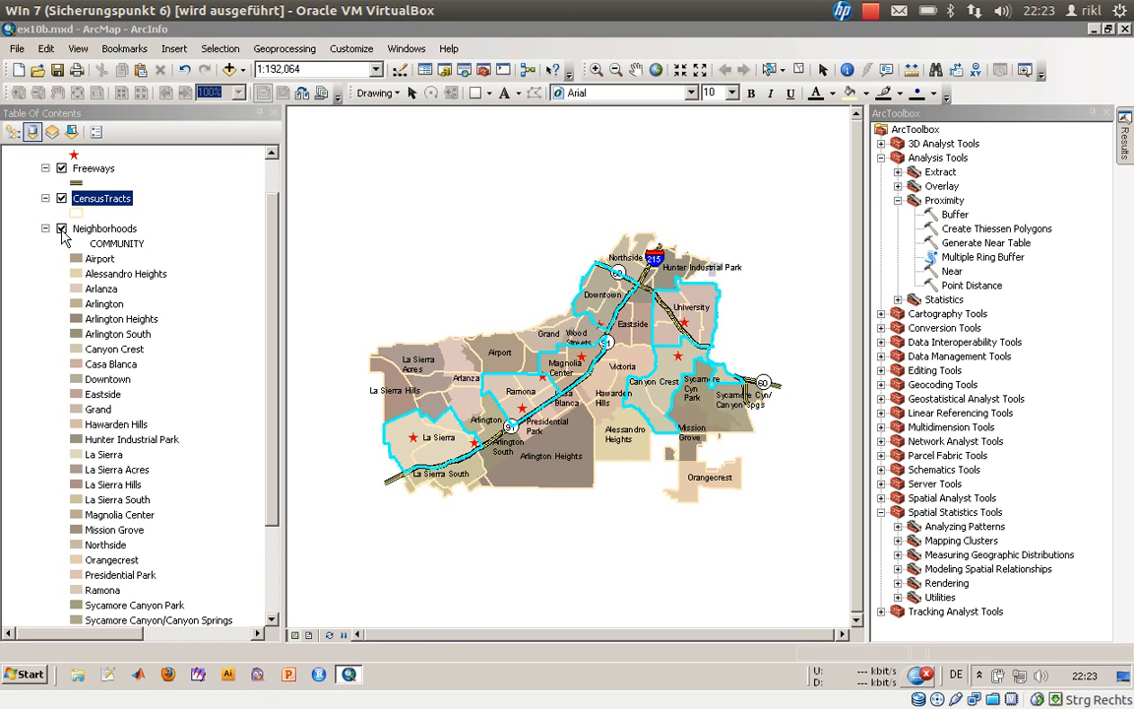
{"action": "left_click", "coordinate": [62, 230]}
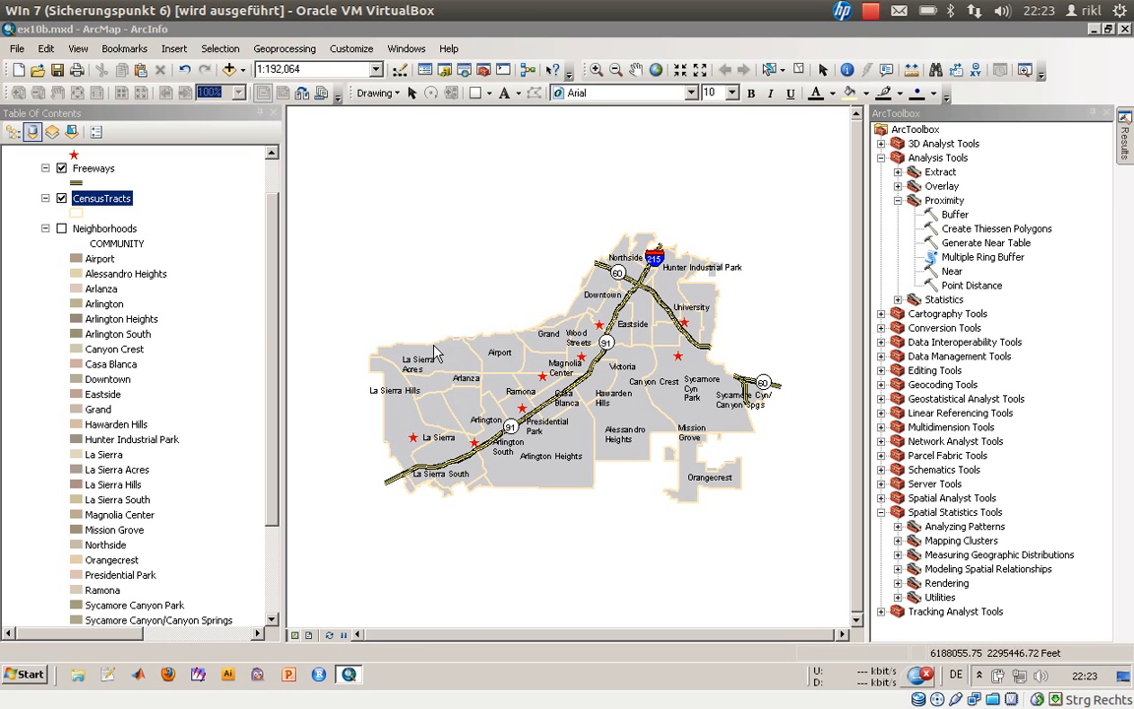
{"action": "left_click", "coordinate": [62, 230]}
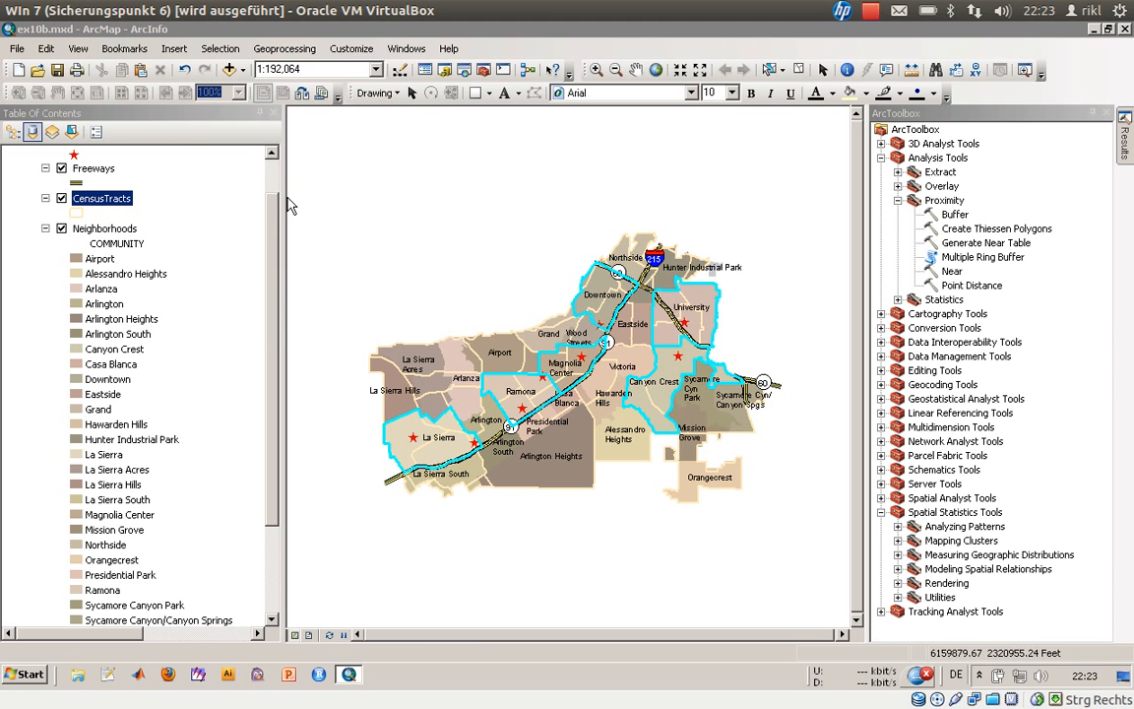
- Open the CensusTracts attribute table and highlight the HH_99 column
{"action": "right_click", "coordinate": [104, 202]}
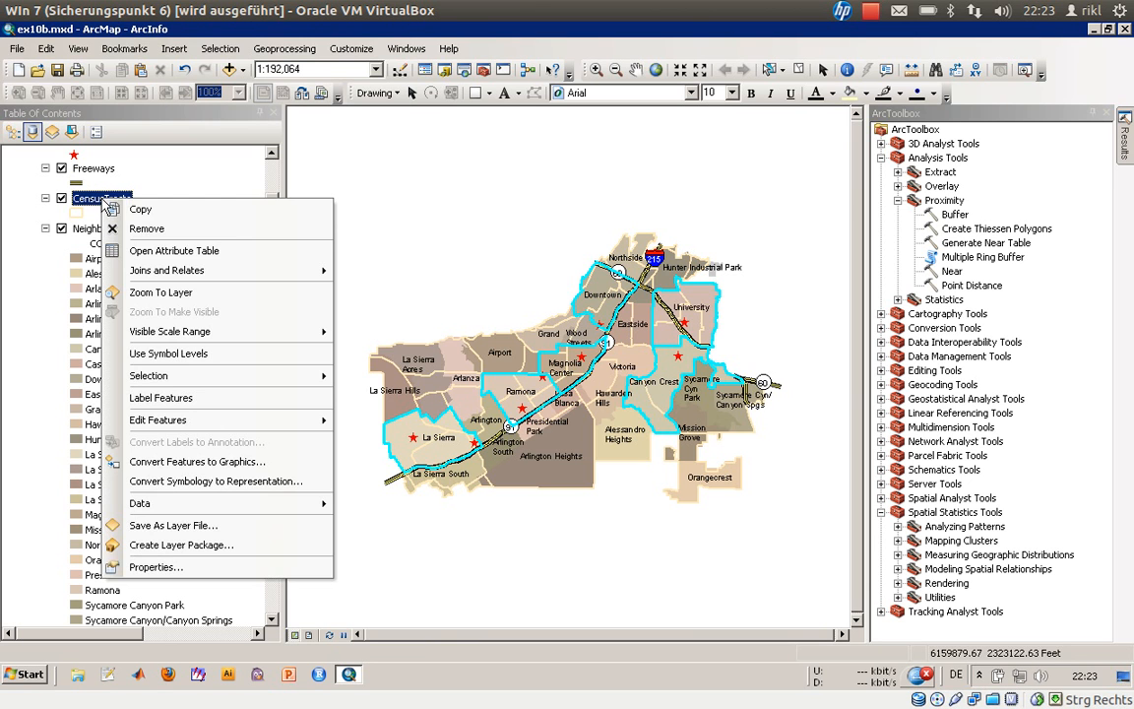
{"action": "left_click", "coordinate": [157, 248]}
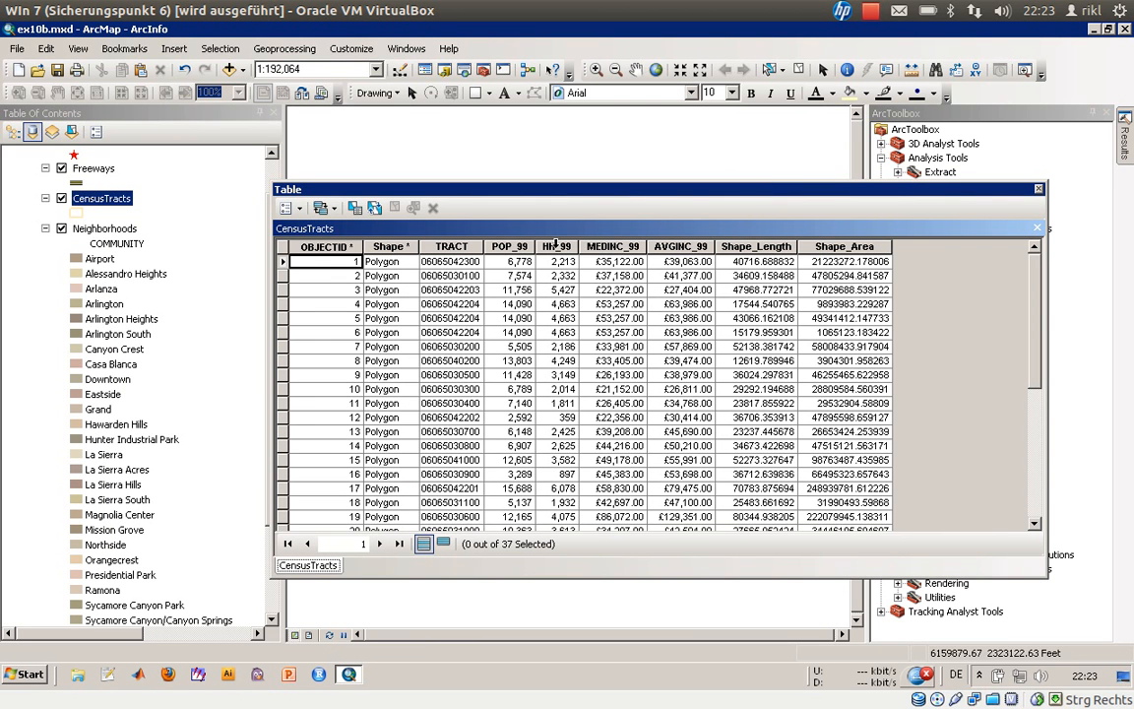
{"action": "left_click", "coordinate": [556, 246]}
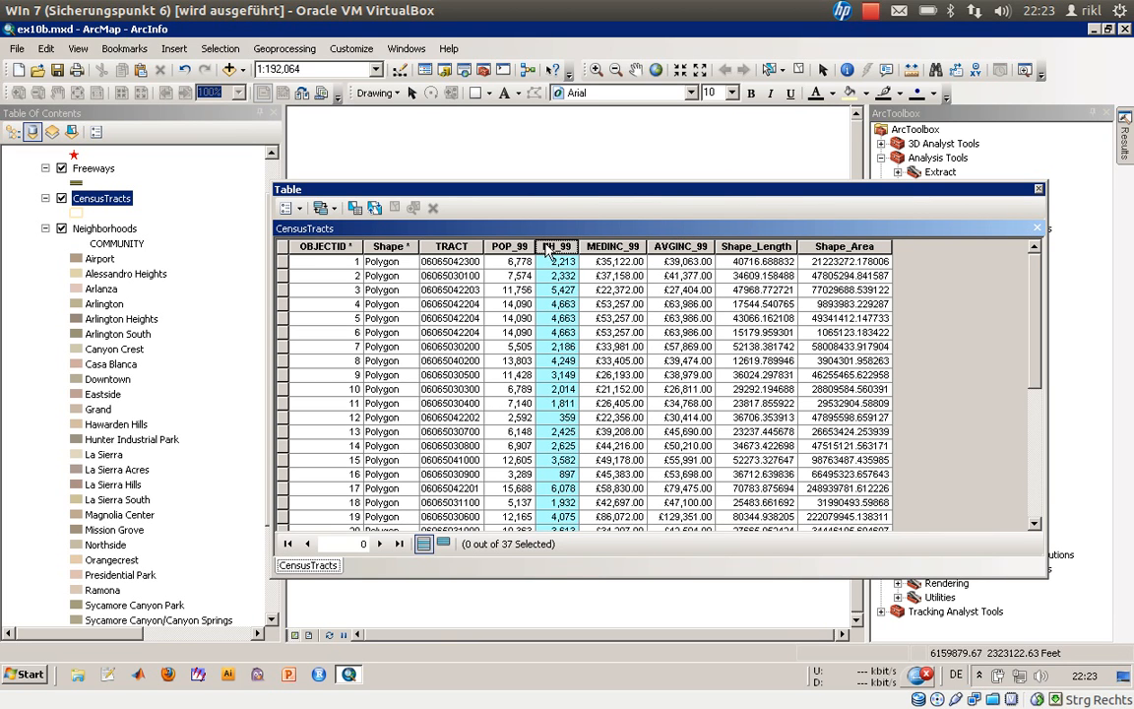
- Select the CensusTracts records by attributes with the expression [HH_99] >4000 AND [AVGINC_99] > 65000 as a new selection
{"action": "left_click", "coordinate": [285, 208]}
{"action": "left_click", "coordinate": [313, 250]}
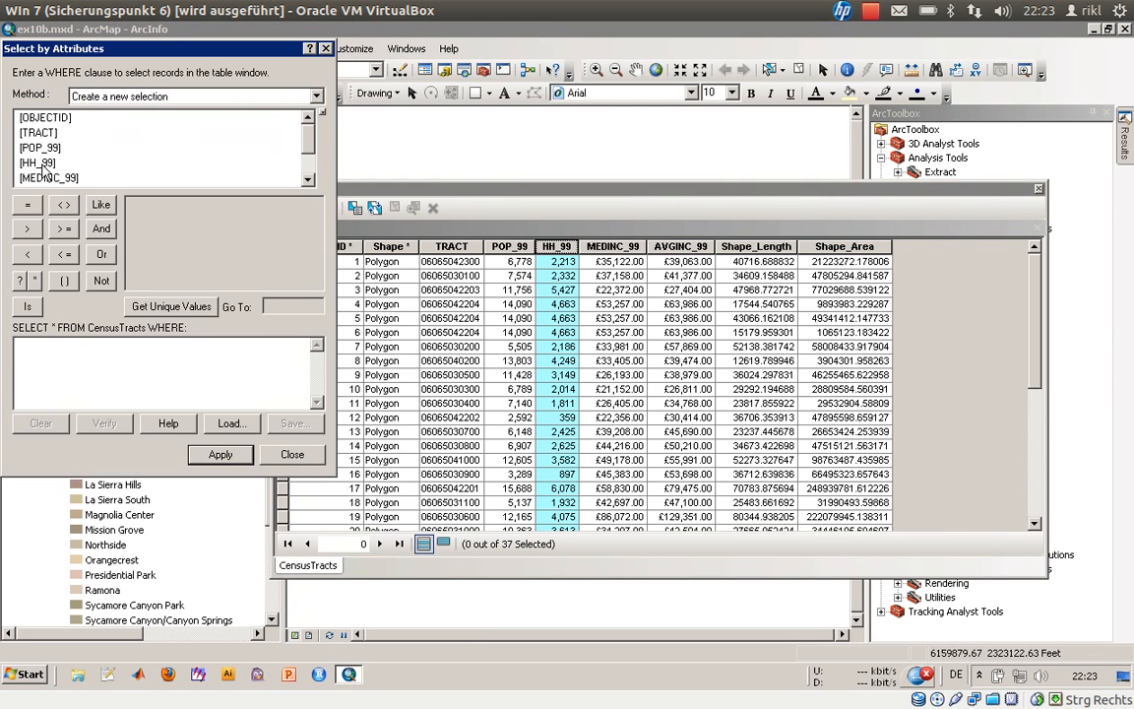
{"action": "double_click", "coordinate": [37, 162]}
{"action": "left_click", "coordinate": [27, 227]}
{"action": "type", "text": "4"}
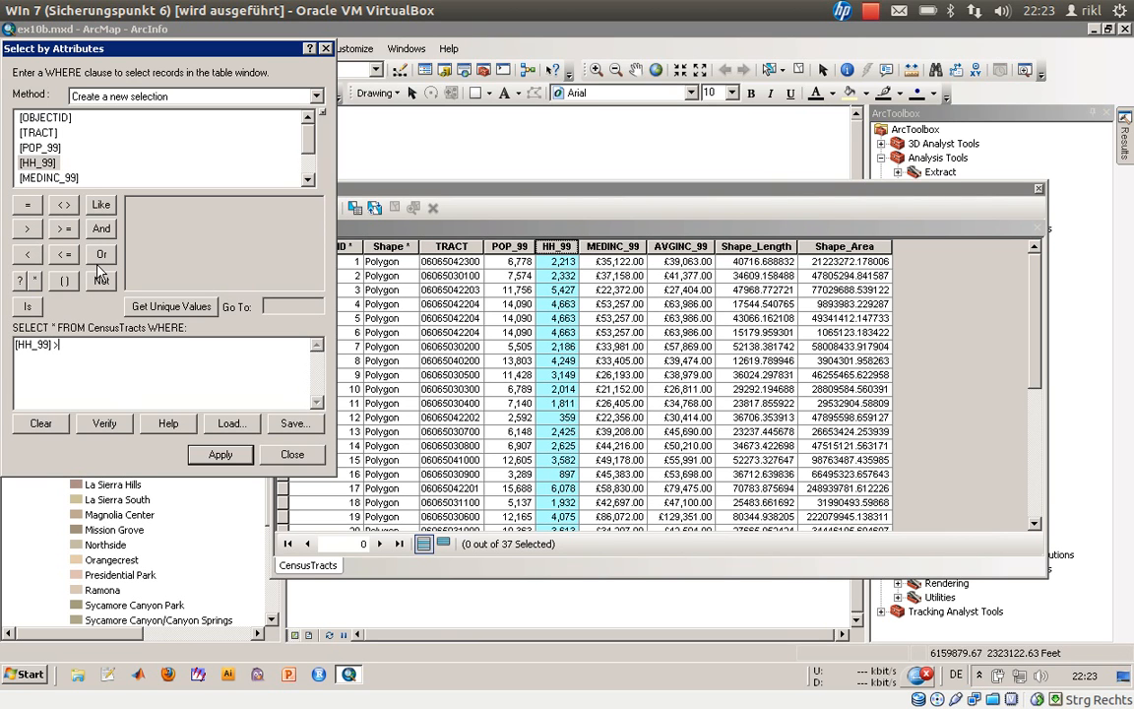
{"action": "type", "text": "000"}
{"action": "scroll", "coordinate": [315, 174], "scroll_direction": "down", "scroll_amount": 1}
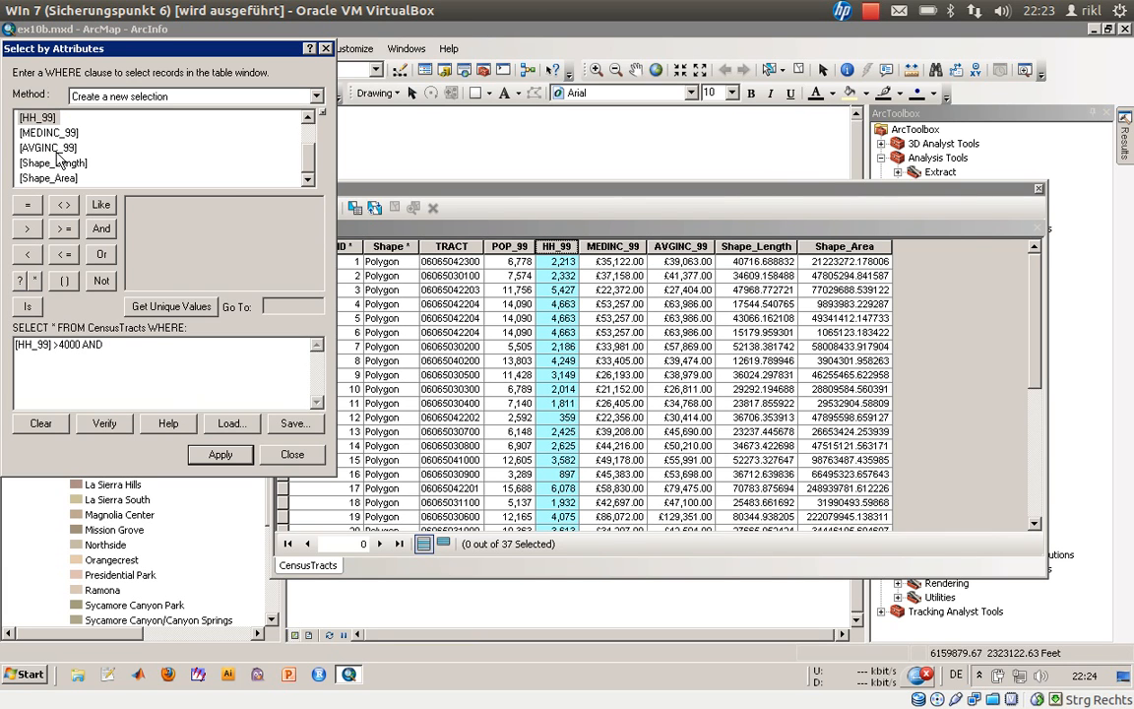
{"action": "double_click", "coordinate": [54, 147]}
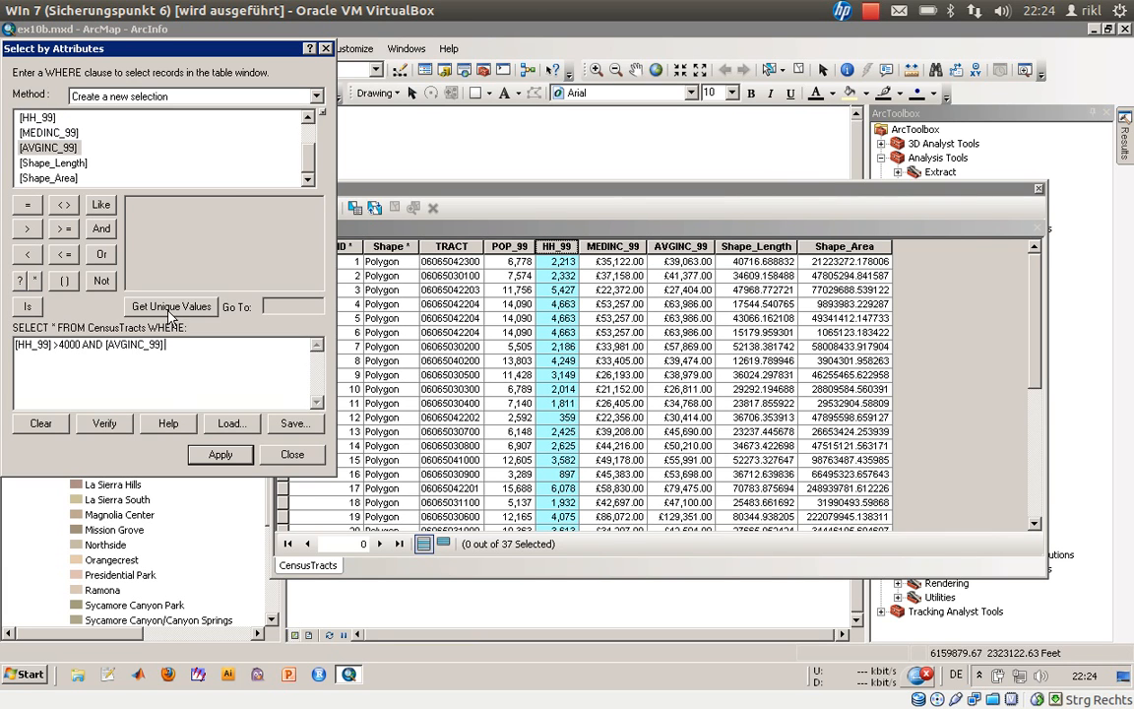
{"action": "left_click", "coordinate": [30, 230]}
{"action": "type", "text": "65000"}
{"action": "left_click", "coordinate": [218, 457]}
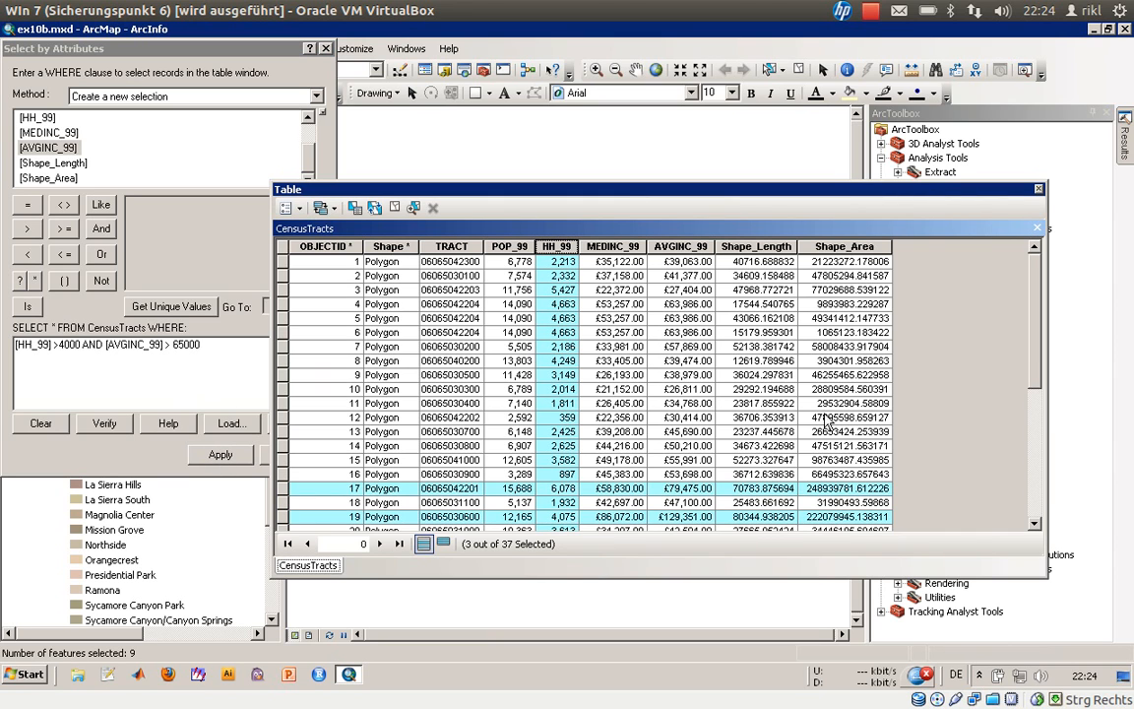
- Review the selected CensusTracts records, restrict the table to selected records, and close it
{"action": "left_click_drag", "start_coordinate": [1035, 346], "coordinate": [1047, 479]}
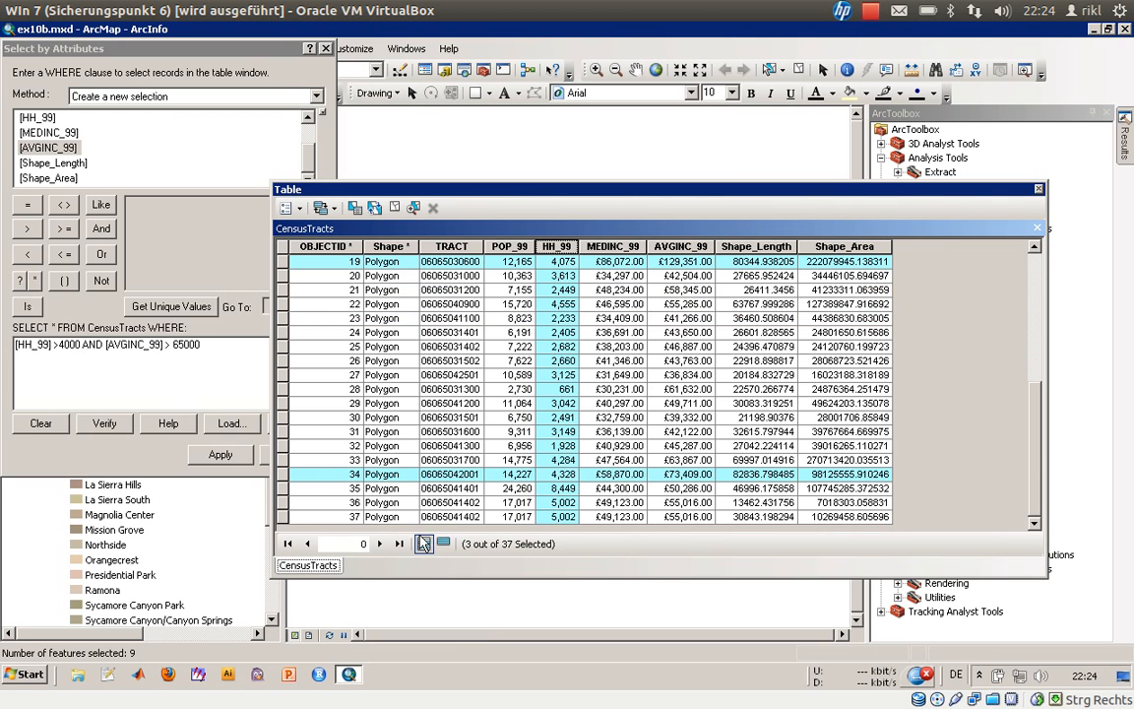
{"action": "left_click", "coordinate": [443, 543]}
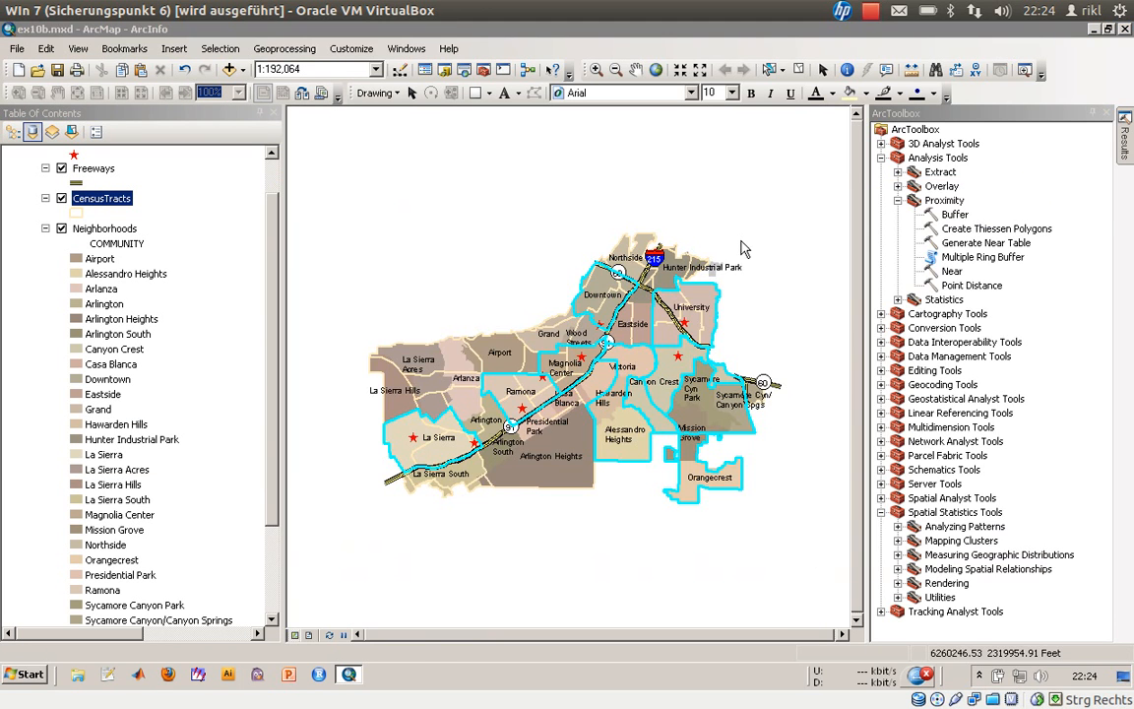
{"action": "left_click", "coordinate": [1041, 190]}
- Compare the selected census tracts with the selected neighborhoods on the map, leaving the Neighborhoods layer hidden
{"action": "left_click", "coordinate": [60, 229]}
{"action": "left_click", "coordinate": [60, 229]}
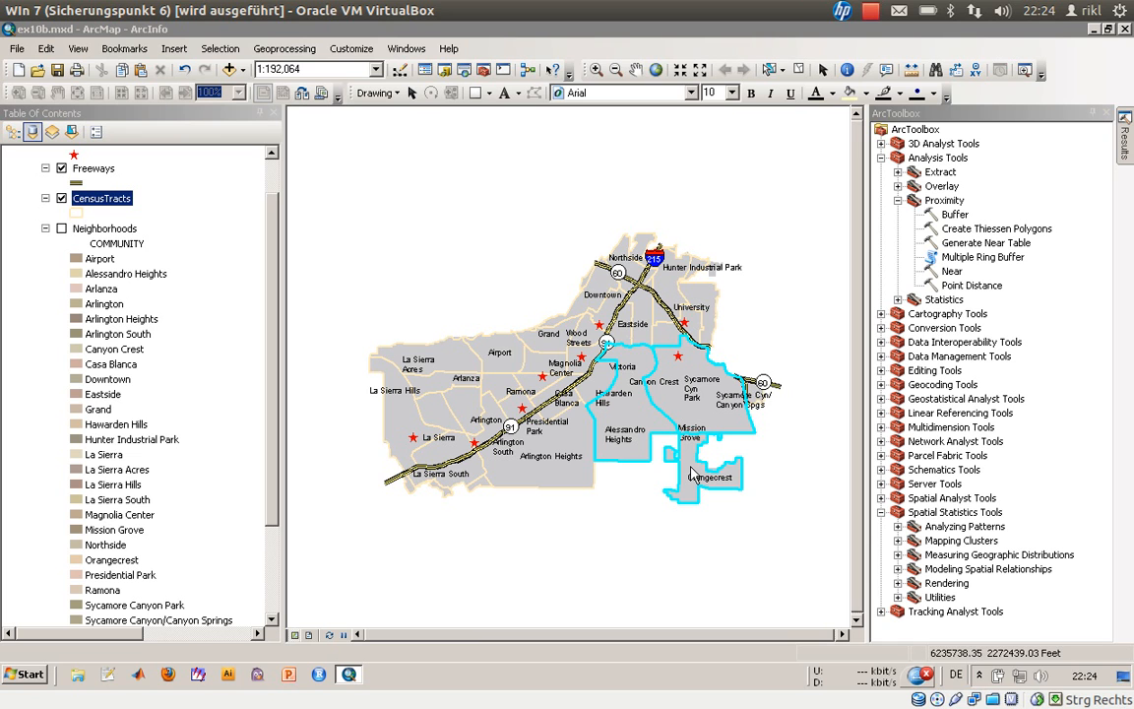
{"action": "left_click", "coordinate": [61, 228]}
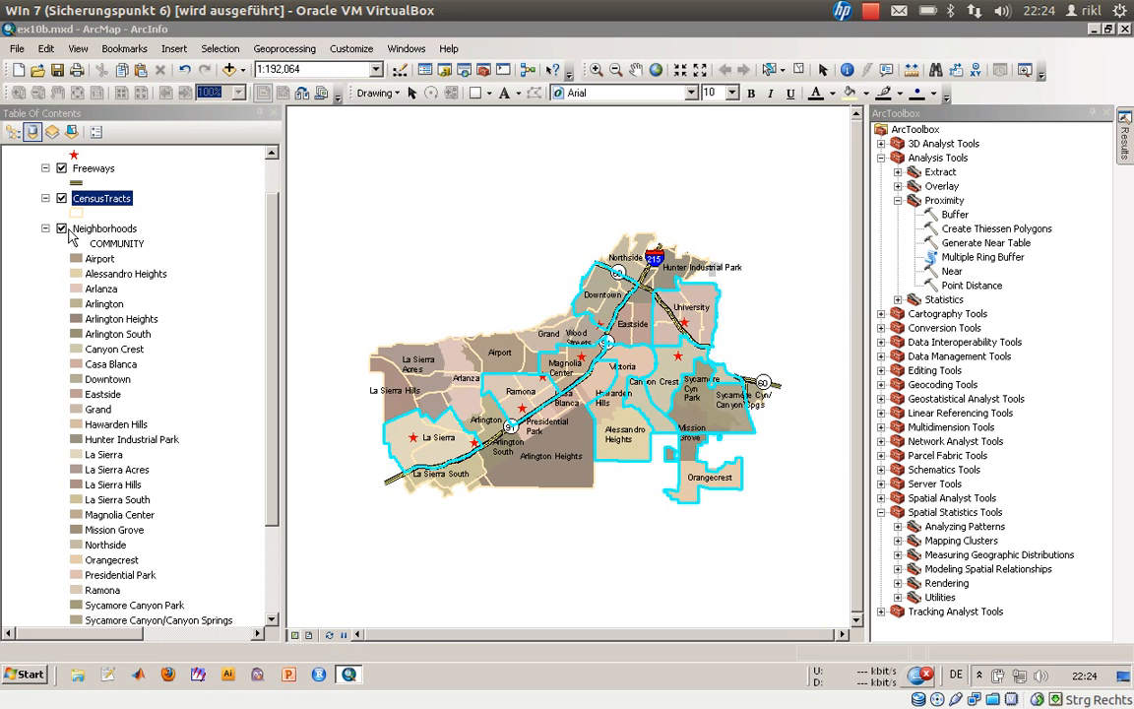
{"action": "left_click", "coordinate": [61, 228]}
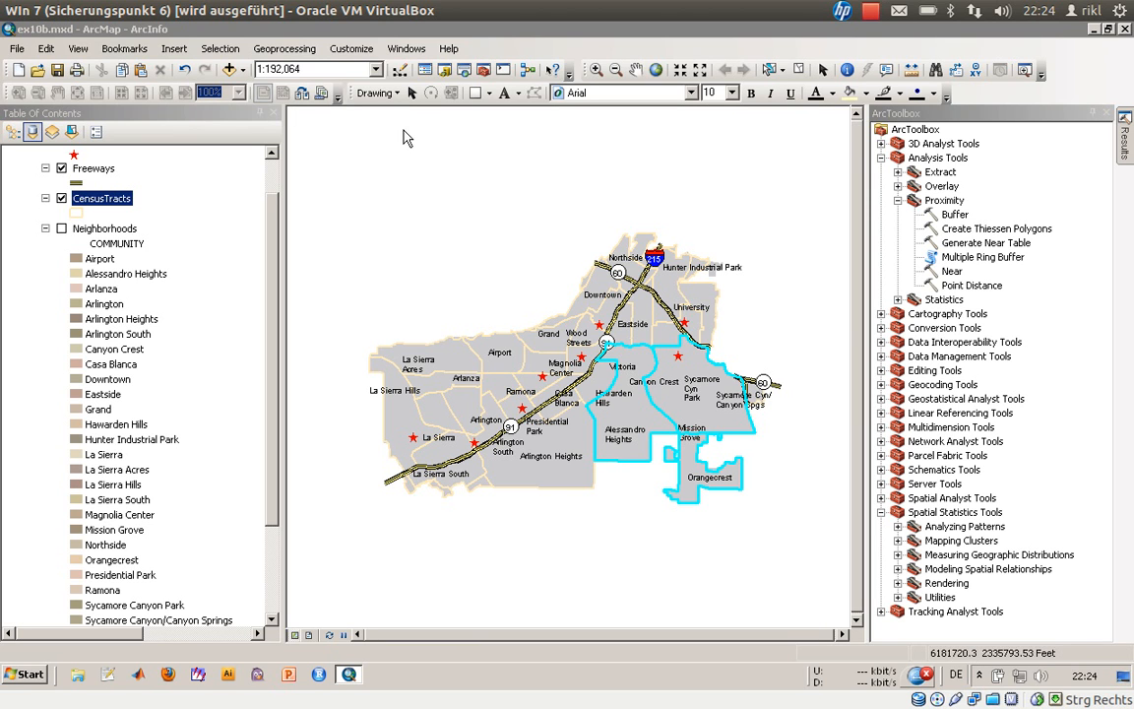
- Select by location from the currently selected Neighborhoods those that have their centroid in the selected CensusTracts features
{"action": "left_click", "coordinate": [219, 48]}
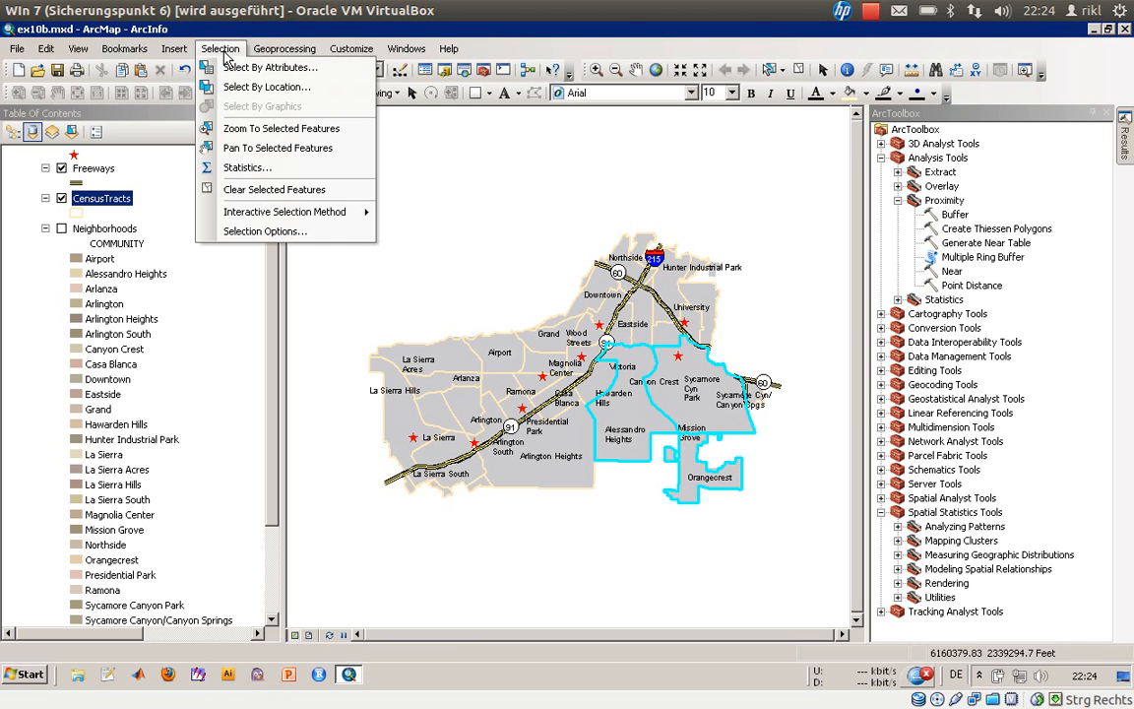
{"action": "left_click", "coordinate": [246, 87]}
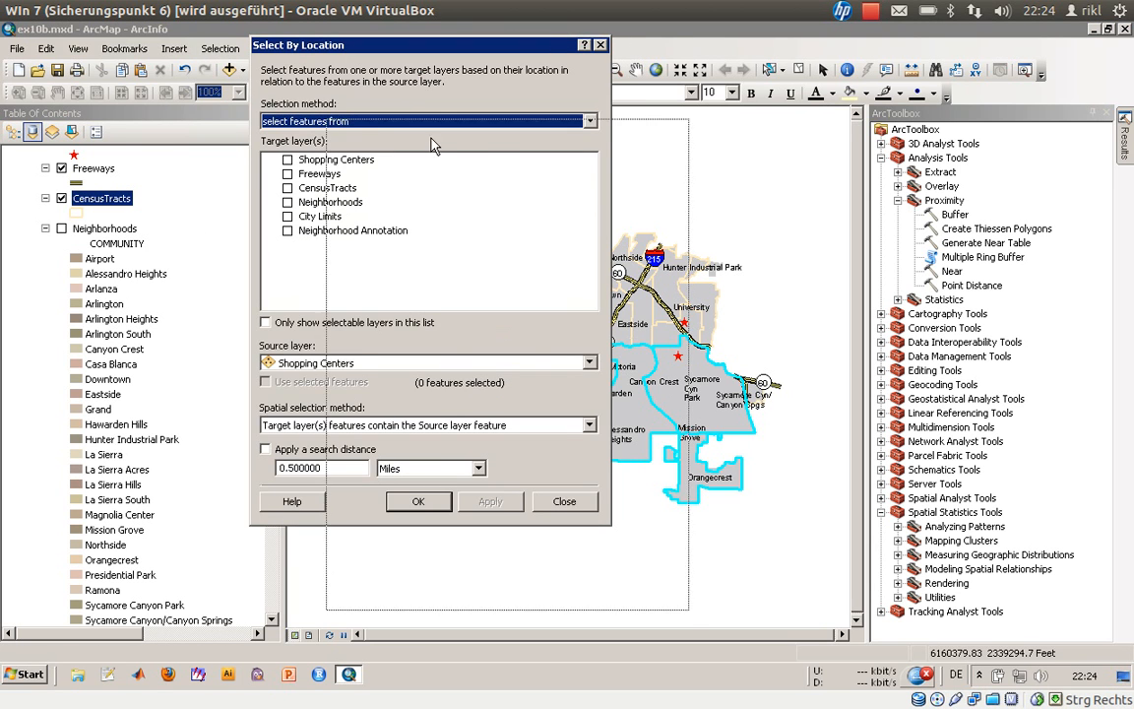
{"action": "left_click_drag", "start_coordinate": [353, 52], "coordinate": [435, 144]}
{"action": "left_click", "coordinate": [449, 213]}
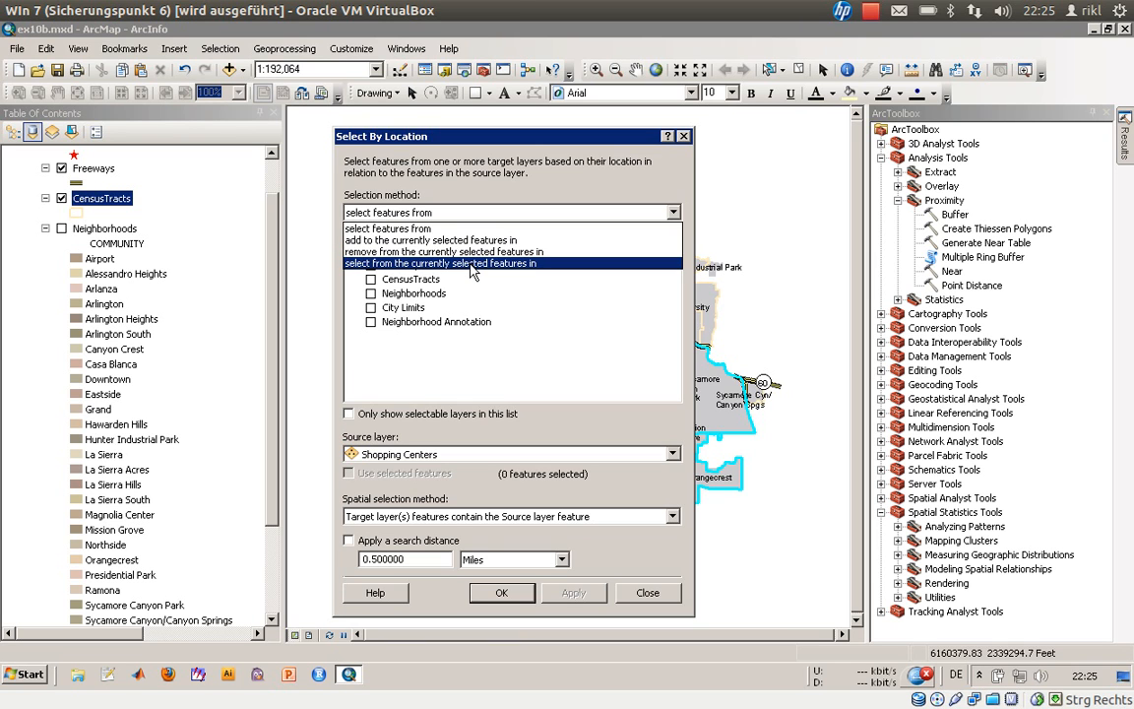
{"action": "left_click", "coordinate": [474, 264]}
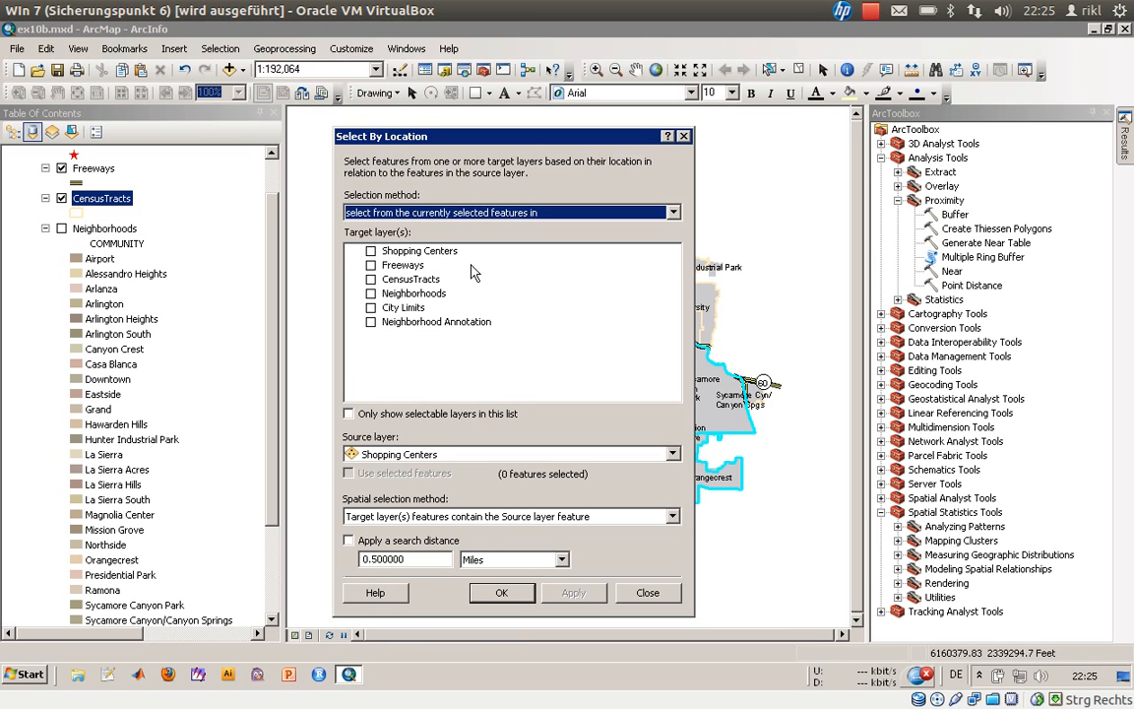
{"action": "left_click", "coordinate": [370, 293]}
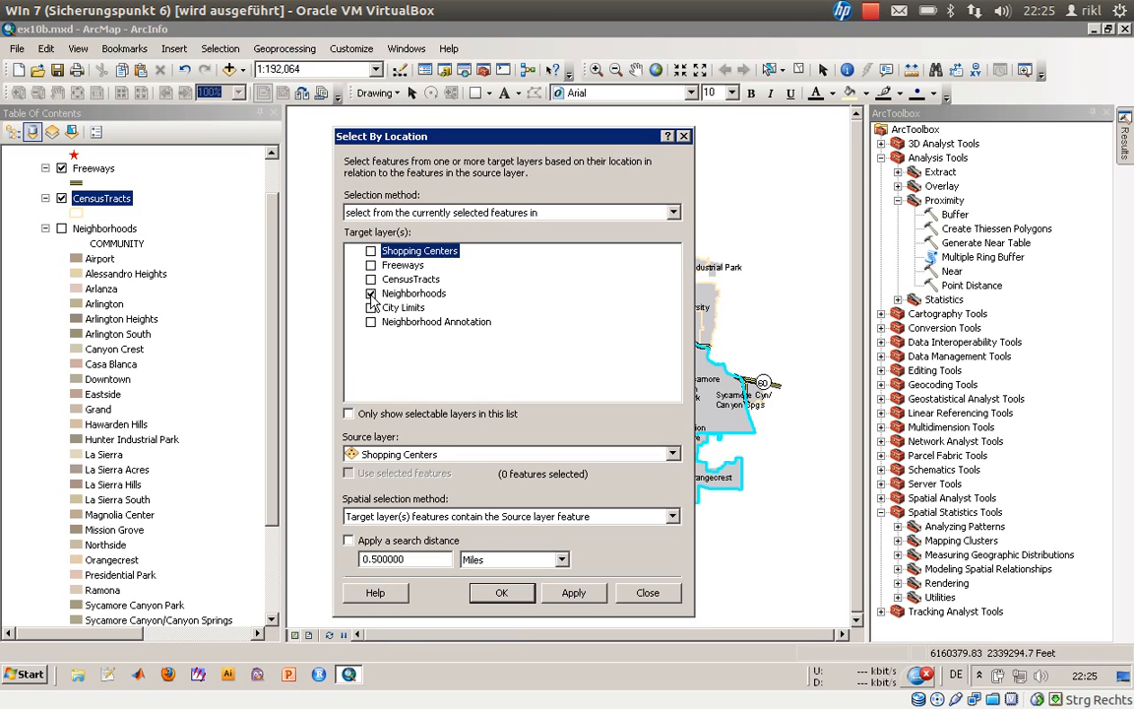
{"action": "left_click", "coordinate": [469, 458]}
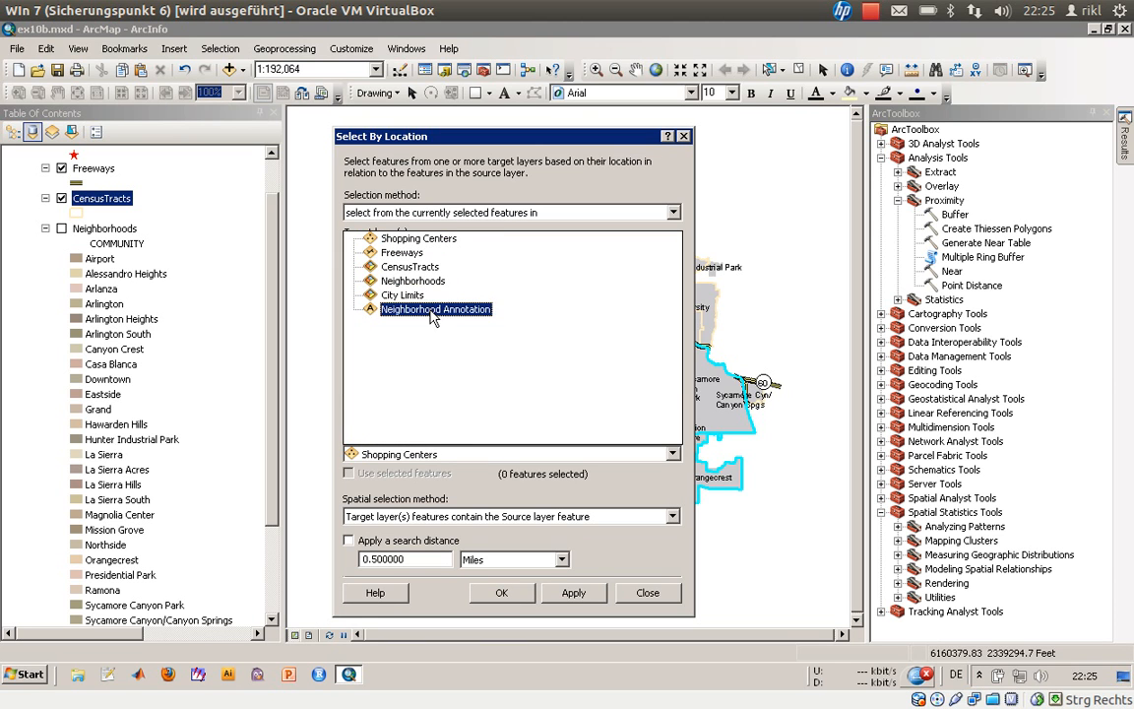
{"action": "left_click", "coordinate": [413, 266]}
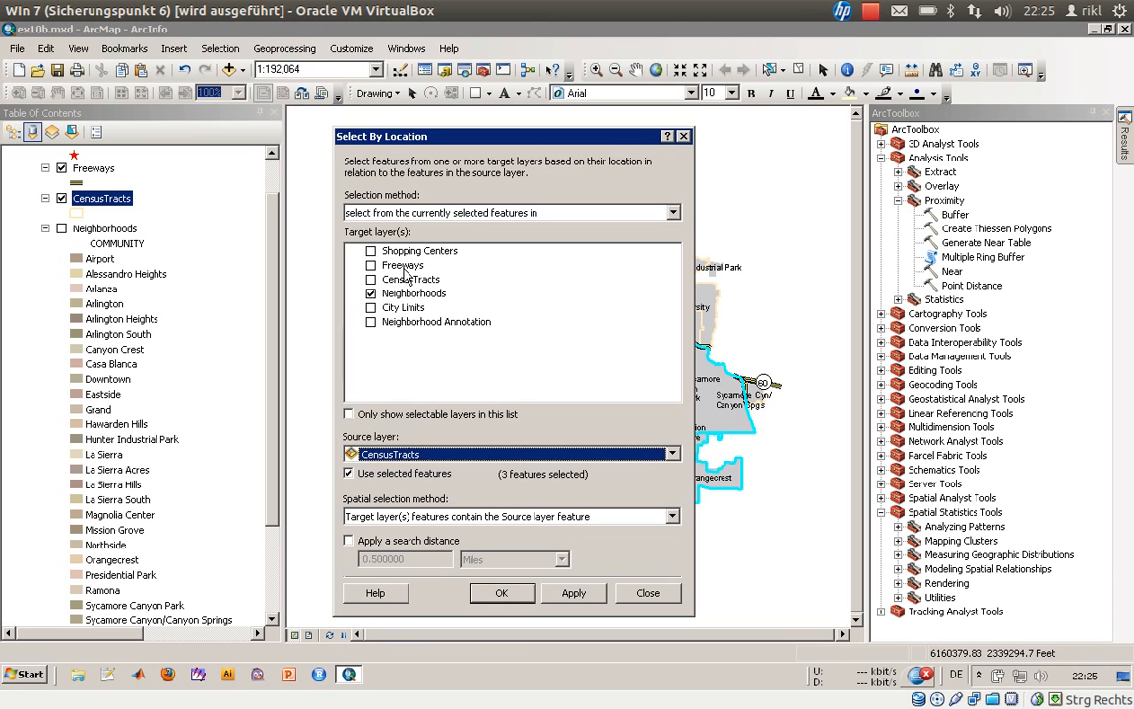
{"action": "left_click", "coordinate": [445, 520]}
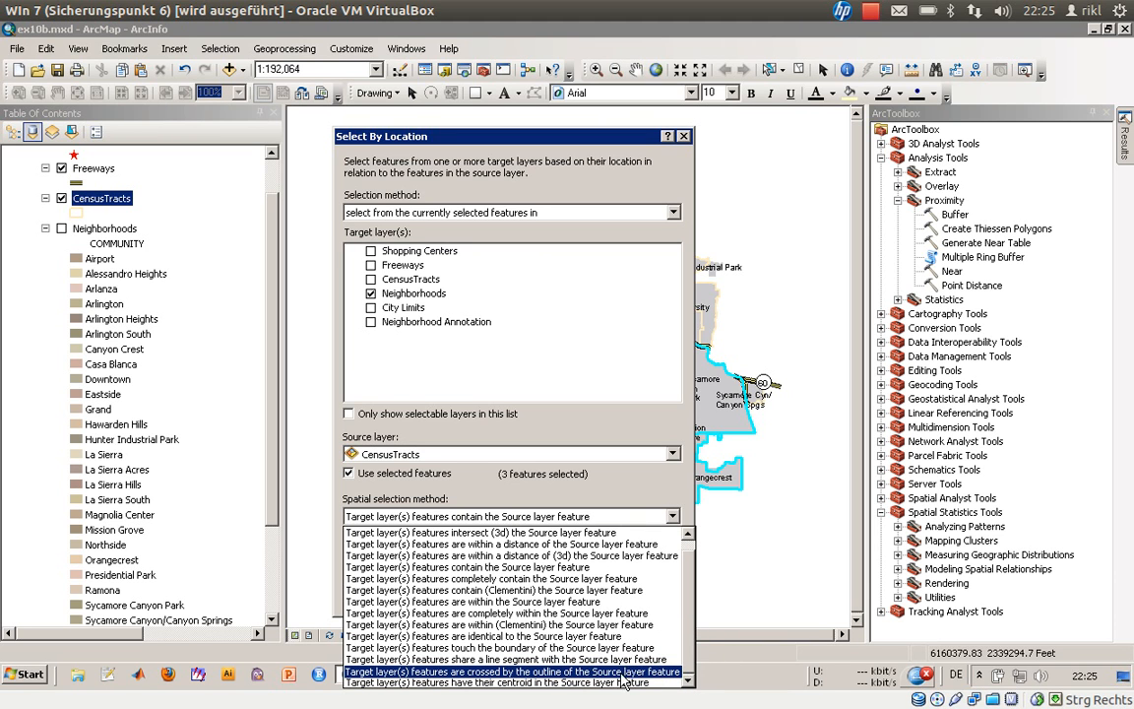
{"action": "left_click", "coordinate": [626, 682]}
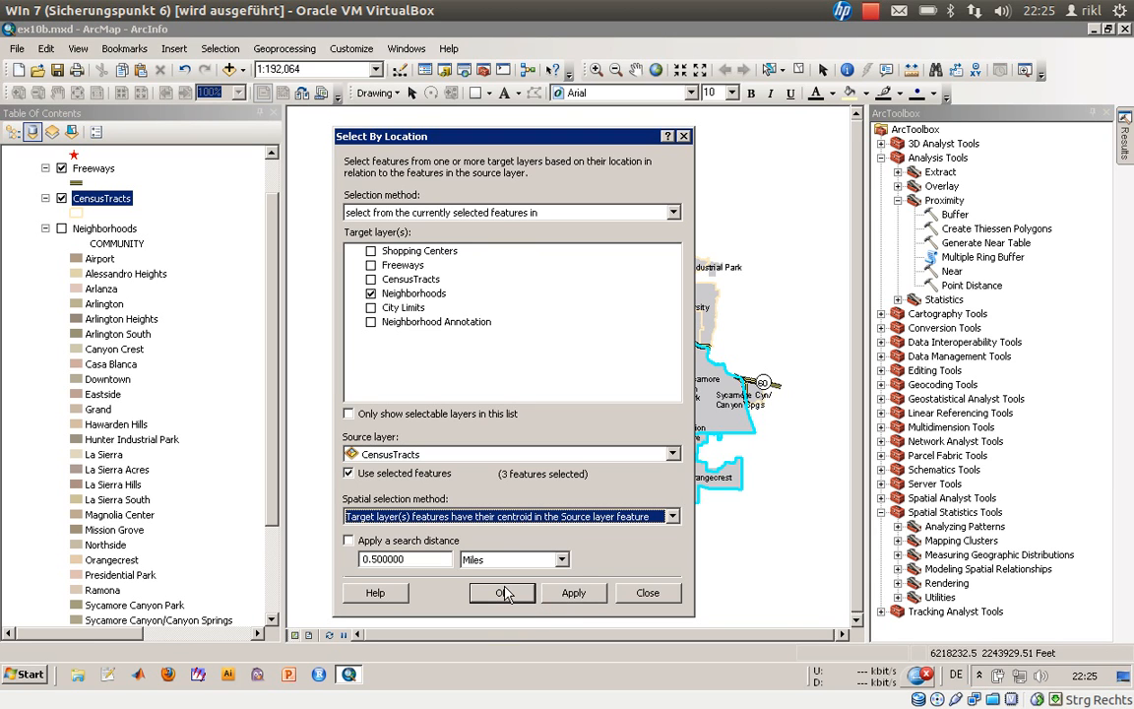
{"action": "left_click", "coordinate": [504, 593]}
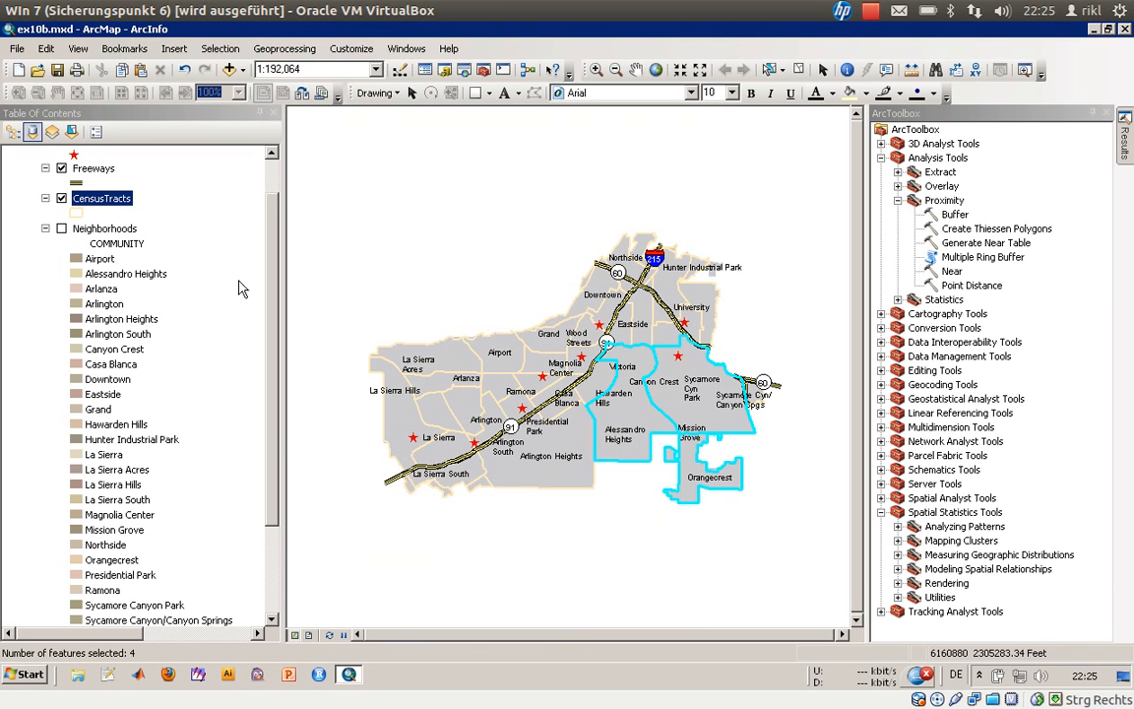
- Show the Neighborhoods layer with its legend collapsed instead of CensusTracts, and zoom the map to the selected Canyon Crest neighborhood
{"action": "left_click", "coordinate": [61, 199]}
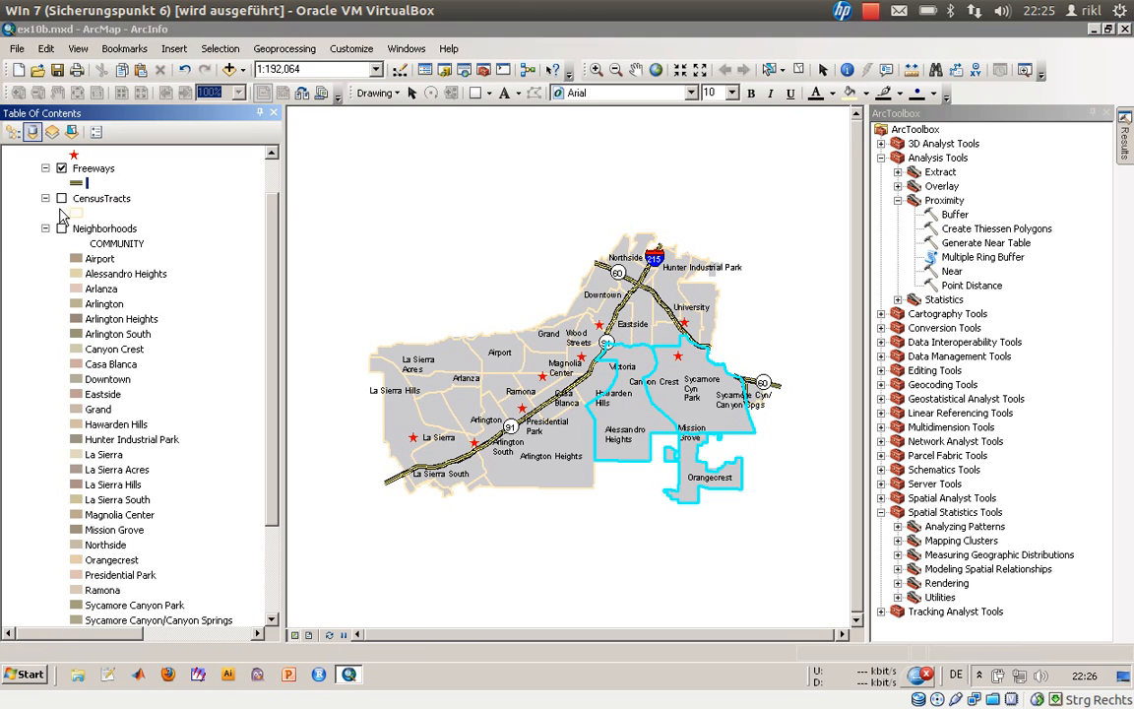
{"action": "left_click", "coordinate": [62, 228]}
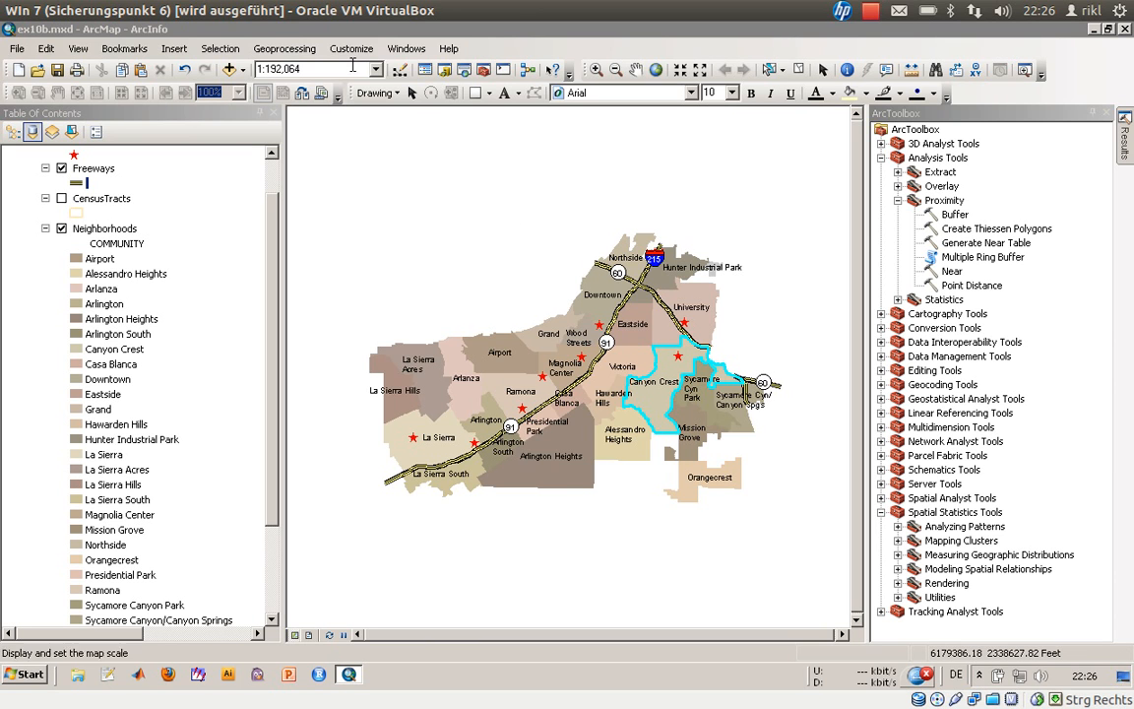
{"action": "left_click", "coordinate": [124, 49]}
{"action": "mouse_move", "coordinate": [173, 48]}
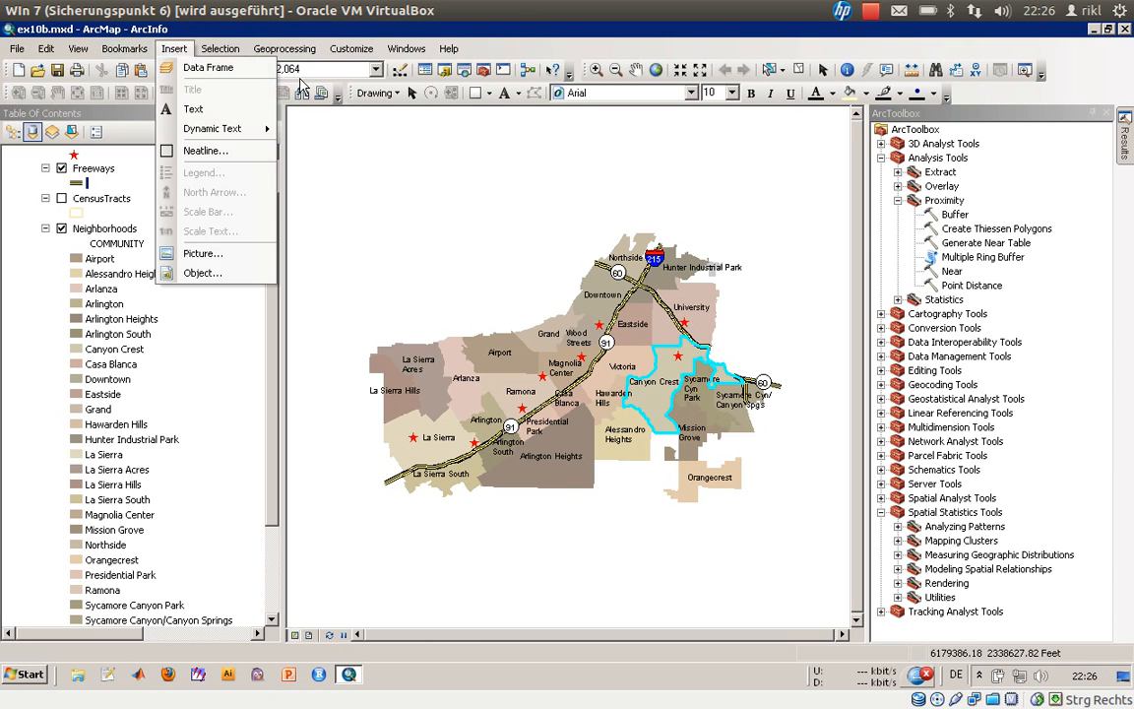
{"action": "left_click", "coordinate": [596, 69]}
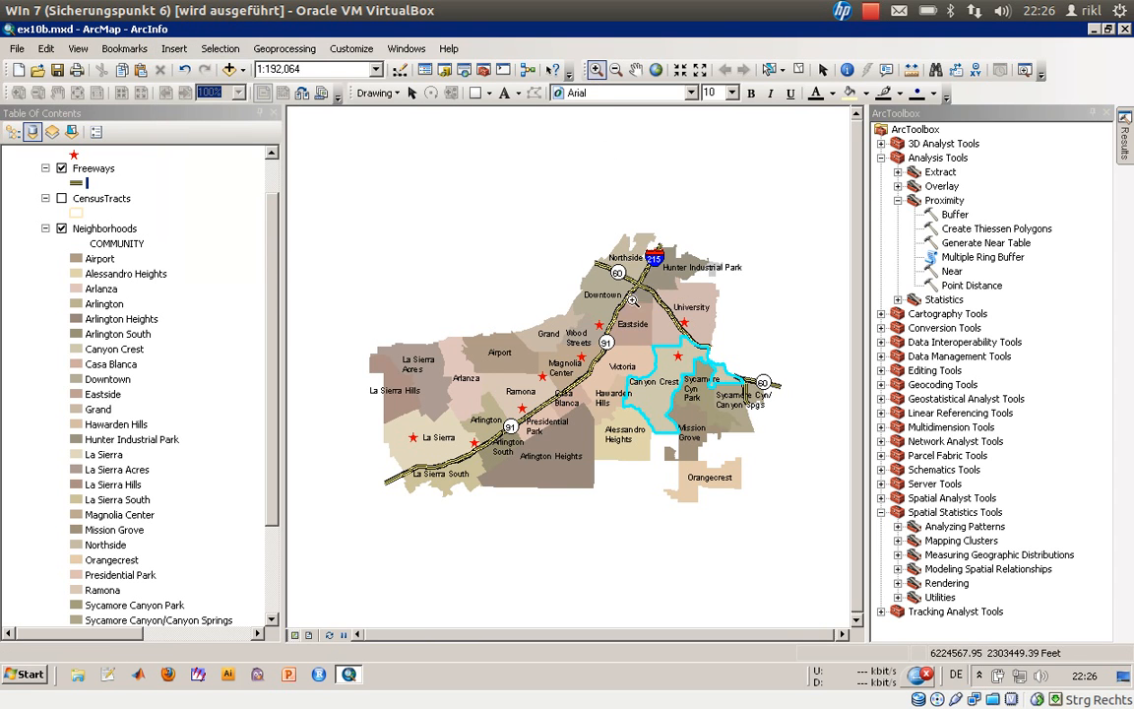
{"action": "left_click_drag", "start_coordinate": [551, 273], "coordinate": [701, 412]}
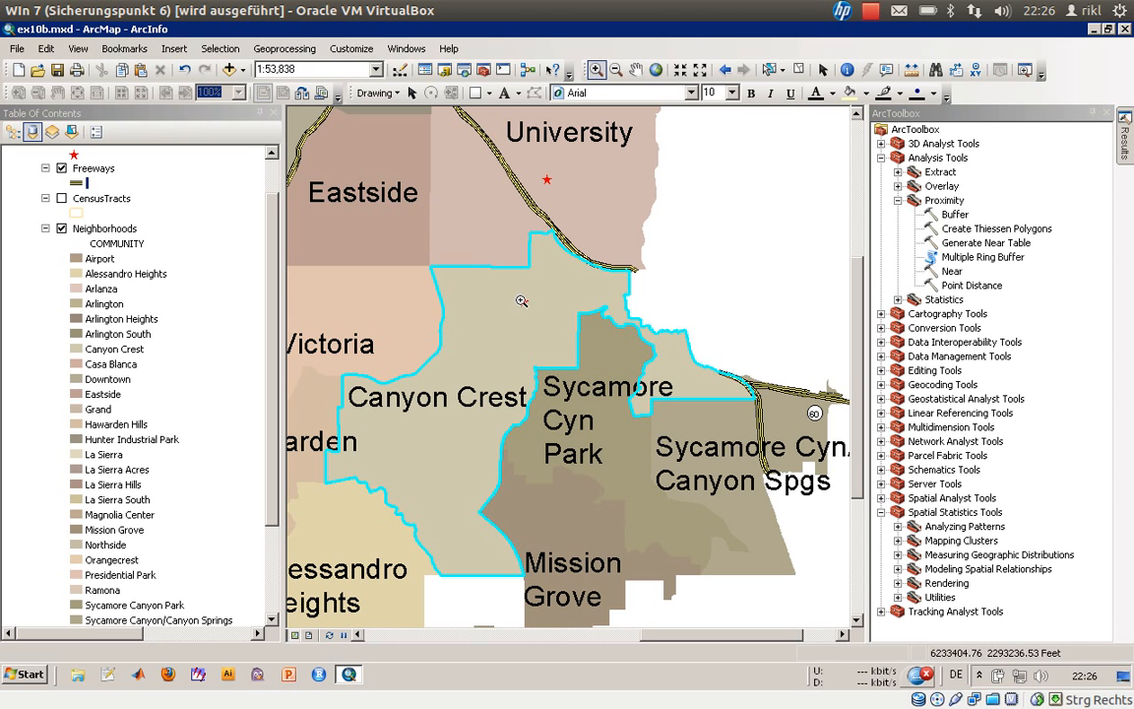
{"action": "left_click", "coordinate": [45, 227]}
{"action": "left_click", "coordinate": [61, 243]}
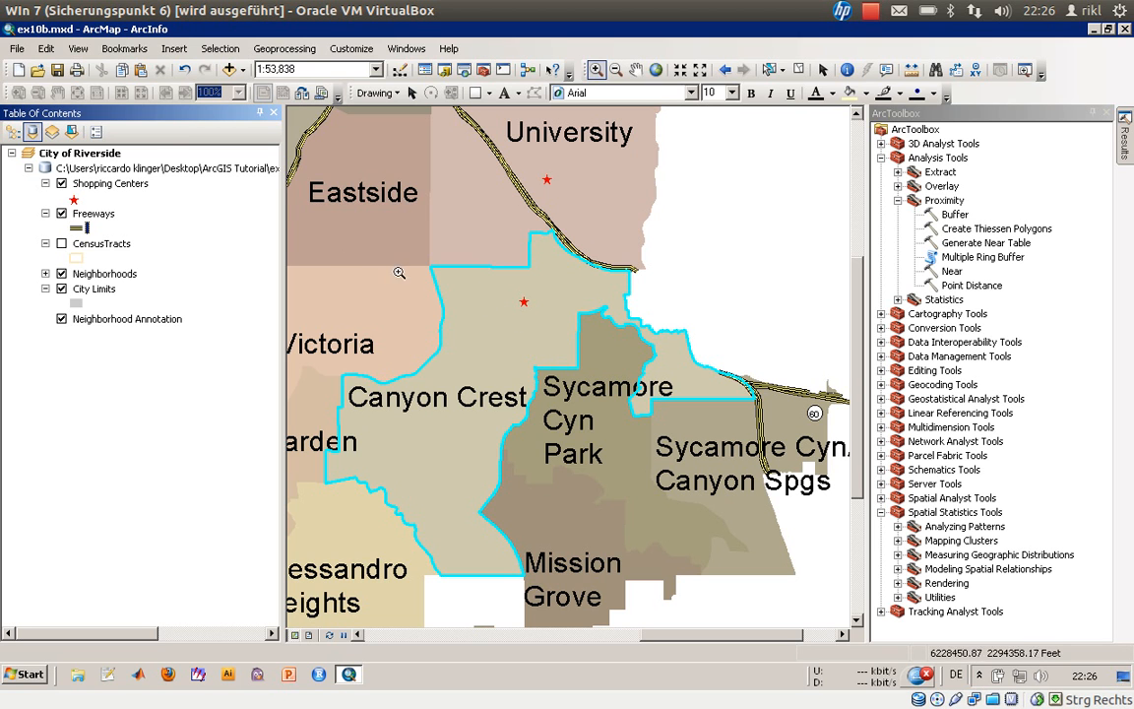
- Browse for data to add in the Data folder of exercises\Chapter10, and cancel without adding anything
{"action": "left_click", "coordinate": [228, 69]}
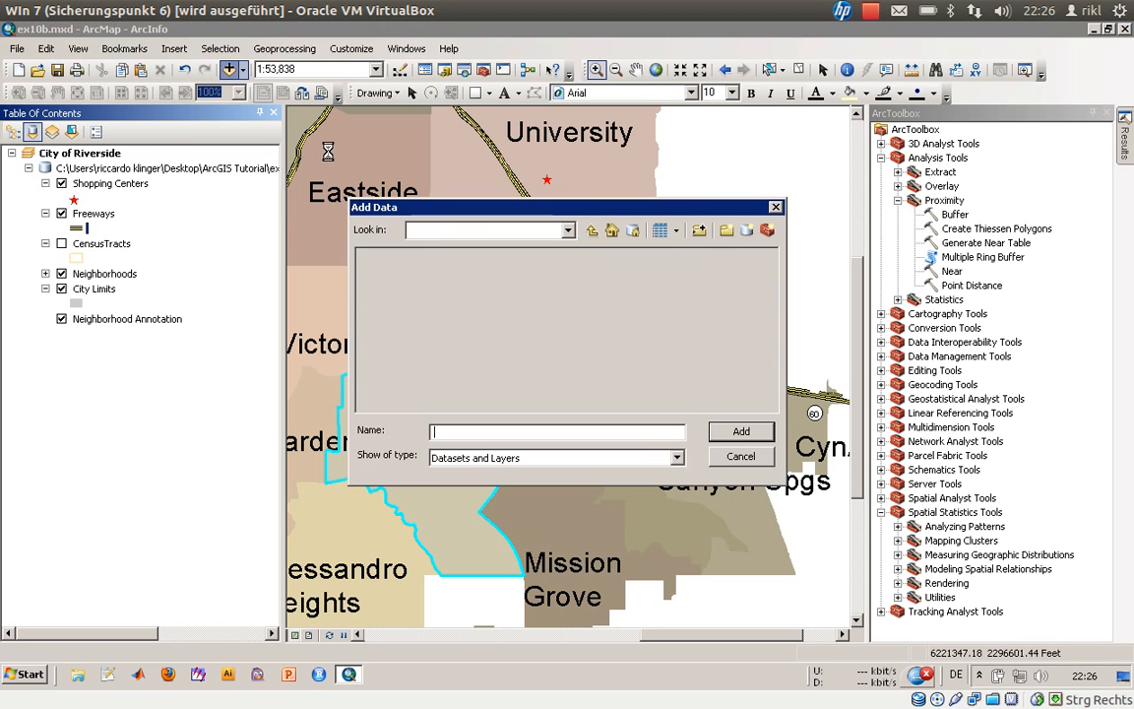
{"action": "left_click", "coordinate": [592, 231]}
{"action": "left_click", "coordinate": [568, 232]}
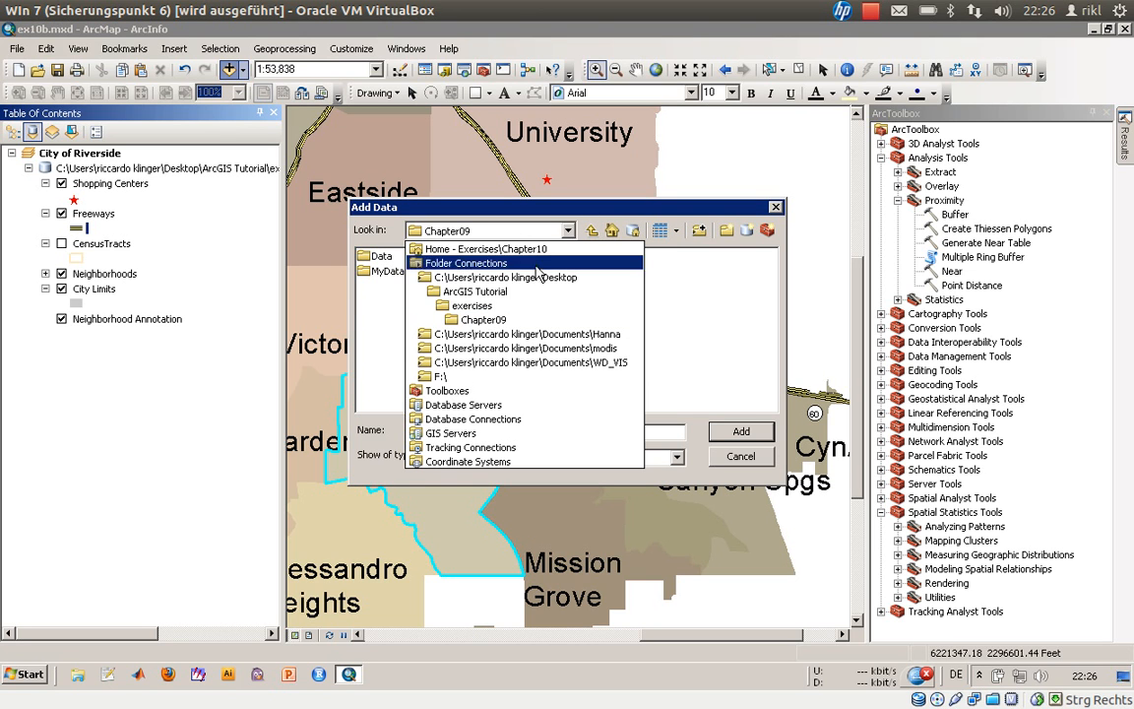
{"action": "left_click", "coordinate": [455, 298]}
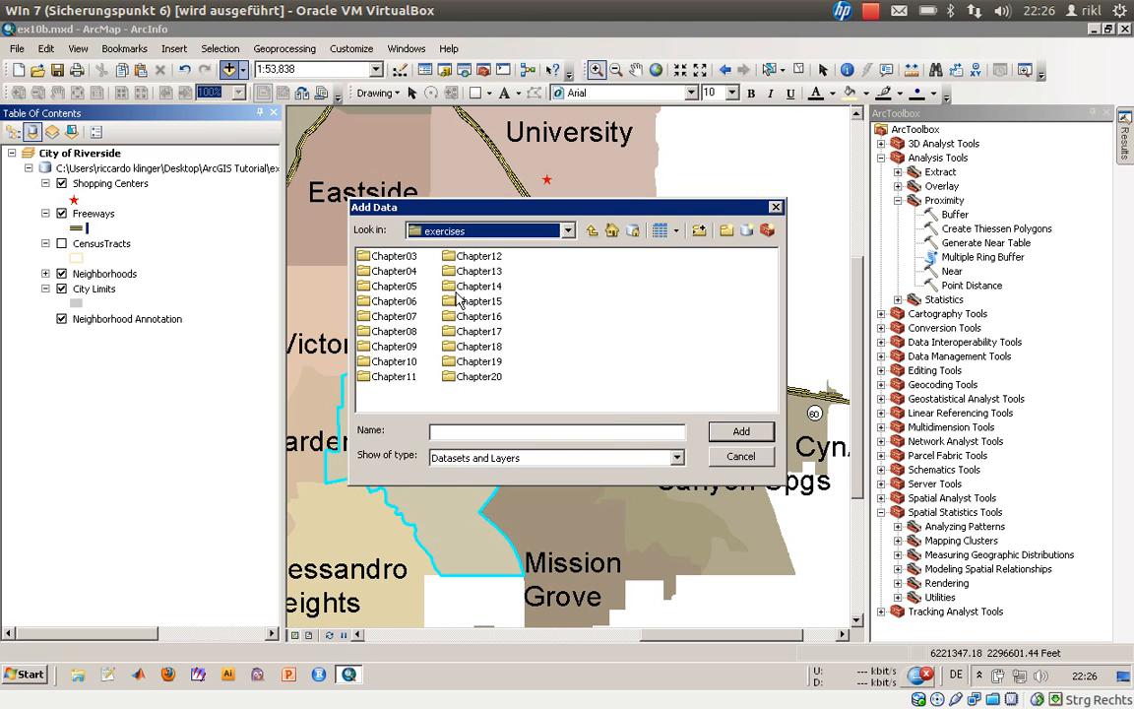
{"action": "left_click", "coordinate": [389, 361]}
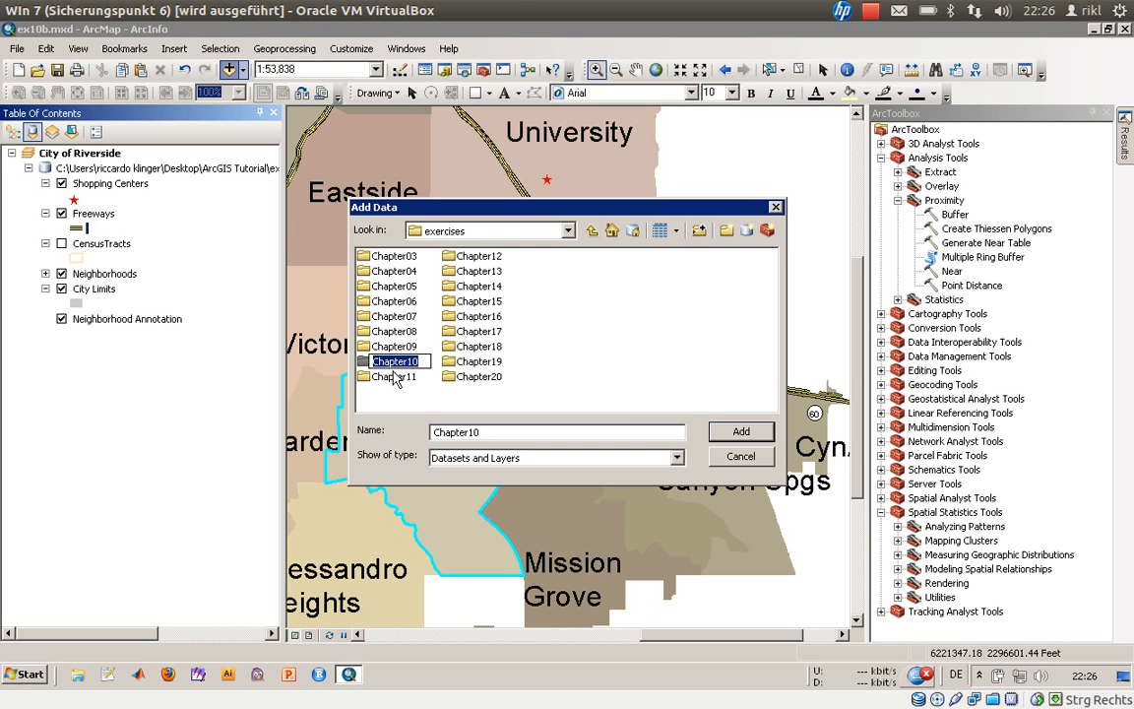
{"action": "double_click", "coordinate": [364, 364]}
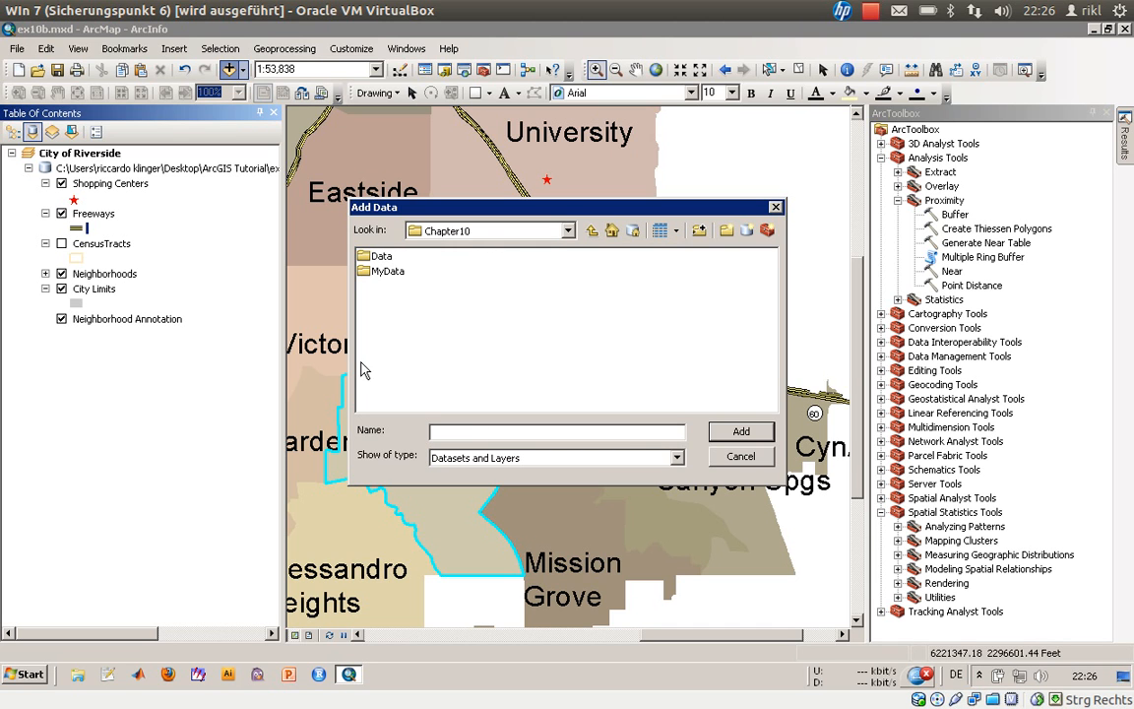
{"action": "double_click", "coordinate": [375, 258]}
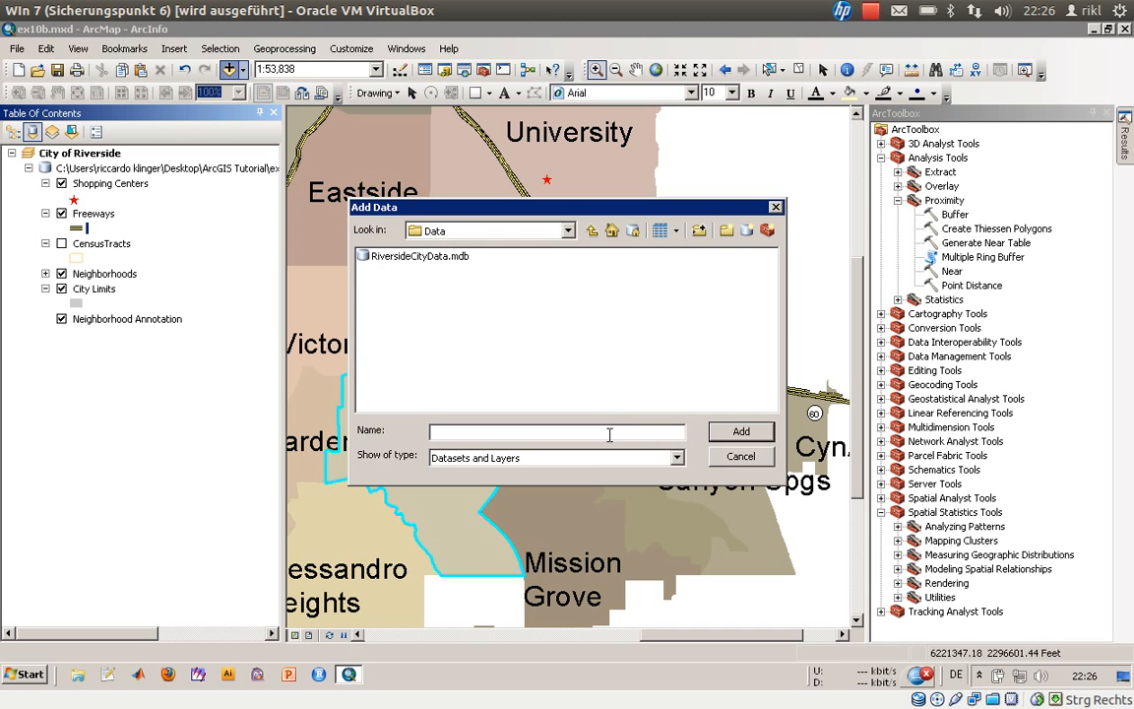
{"action": "left_click", "coordinate": [740, 458]}
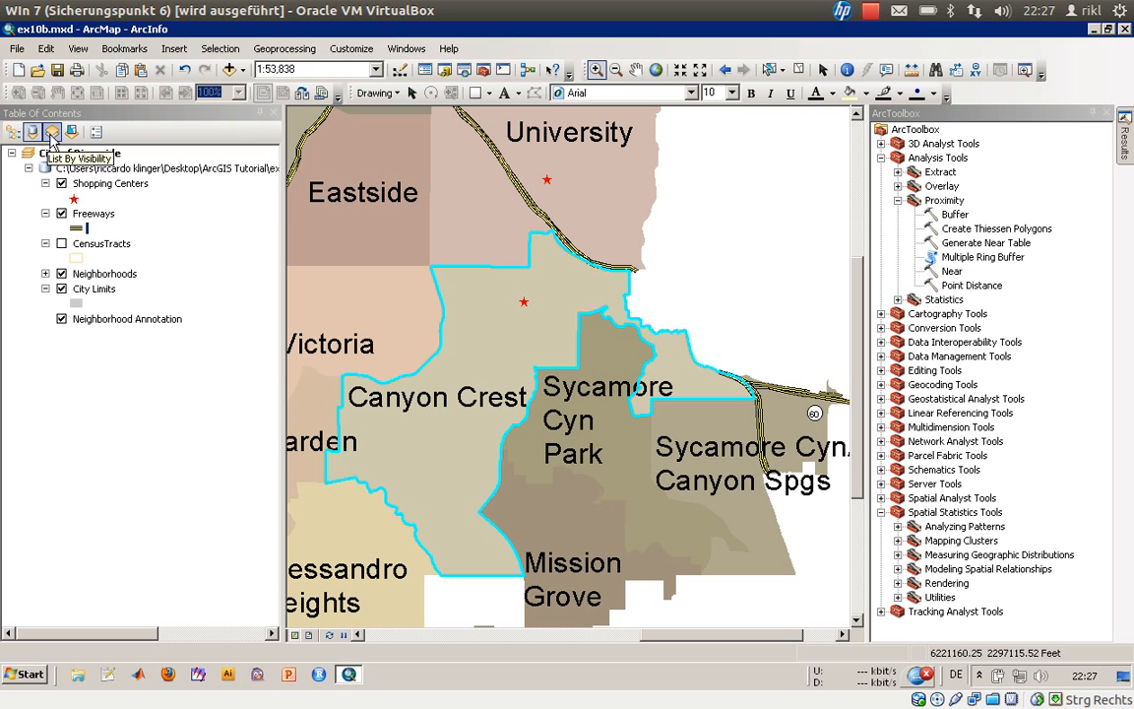
{"action": "left_click", "coordinate": [45, 272]}
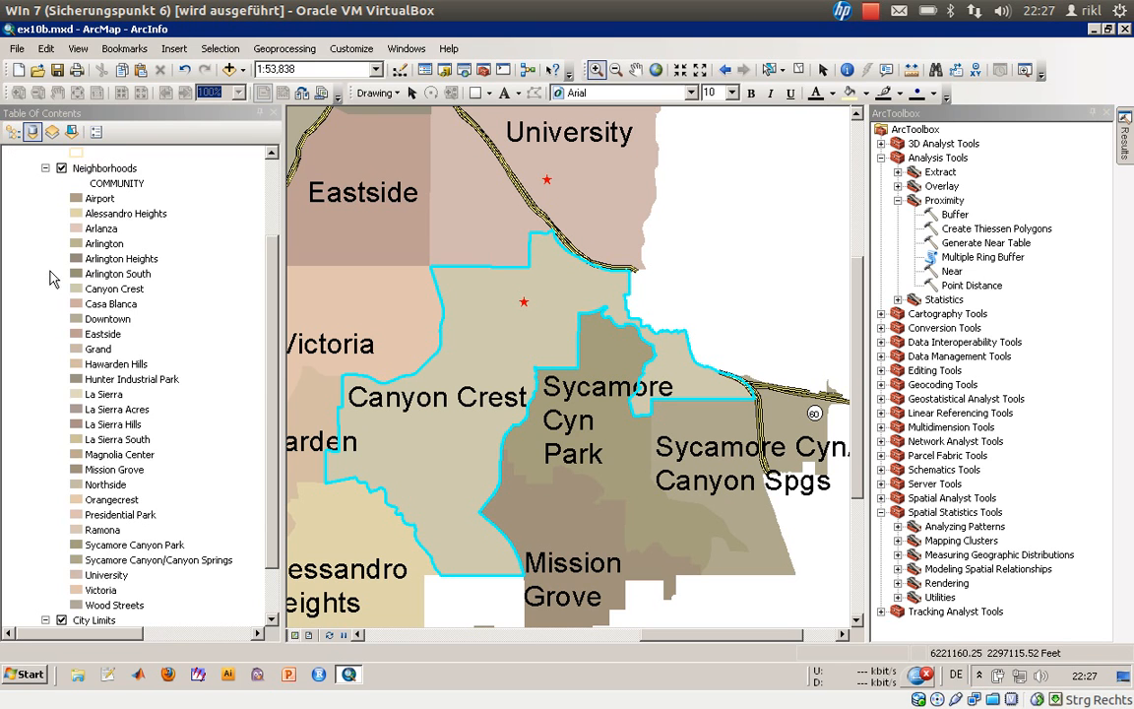
{"action": "left_click", "coordinate": [45, 169]}
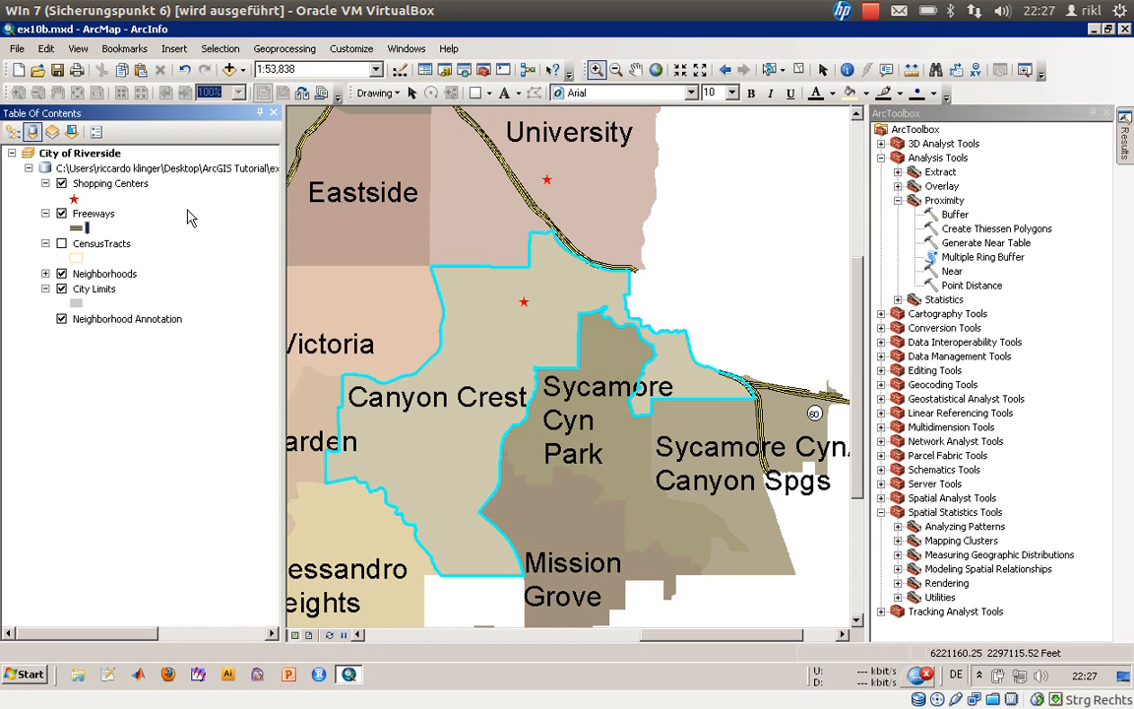
- Add the CCzoning and CCbuildings feature classes from RiversideCityData.mdb to the map
{"action": "left_click", "coordinate": [230, 69]}
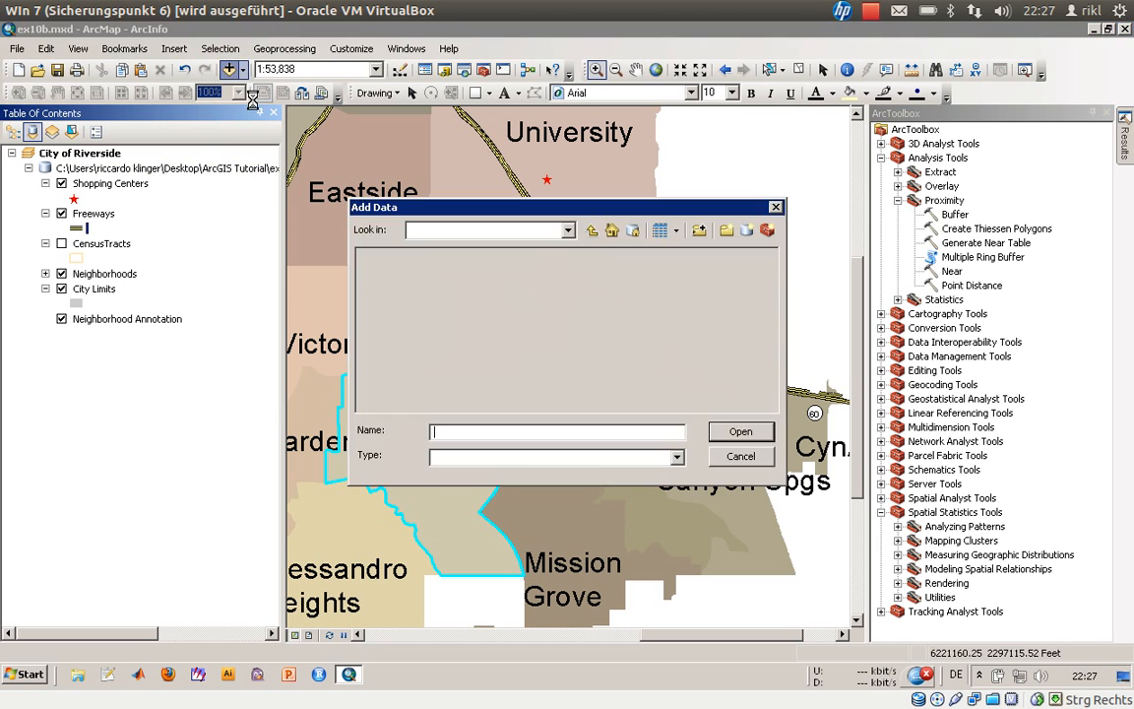
{"action": "double_click", "coordinate": [433, 257]}
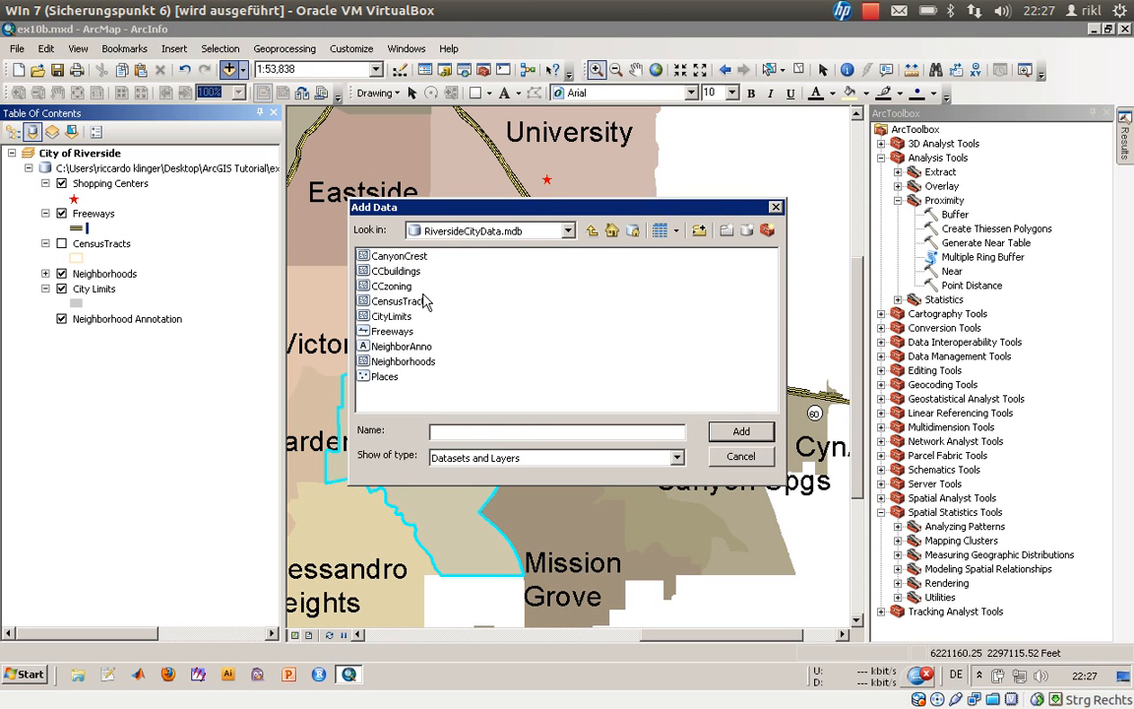
{"action": "left_click", "coordinate": [391, 285]}
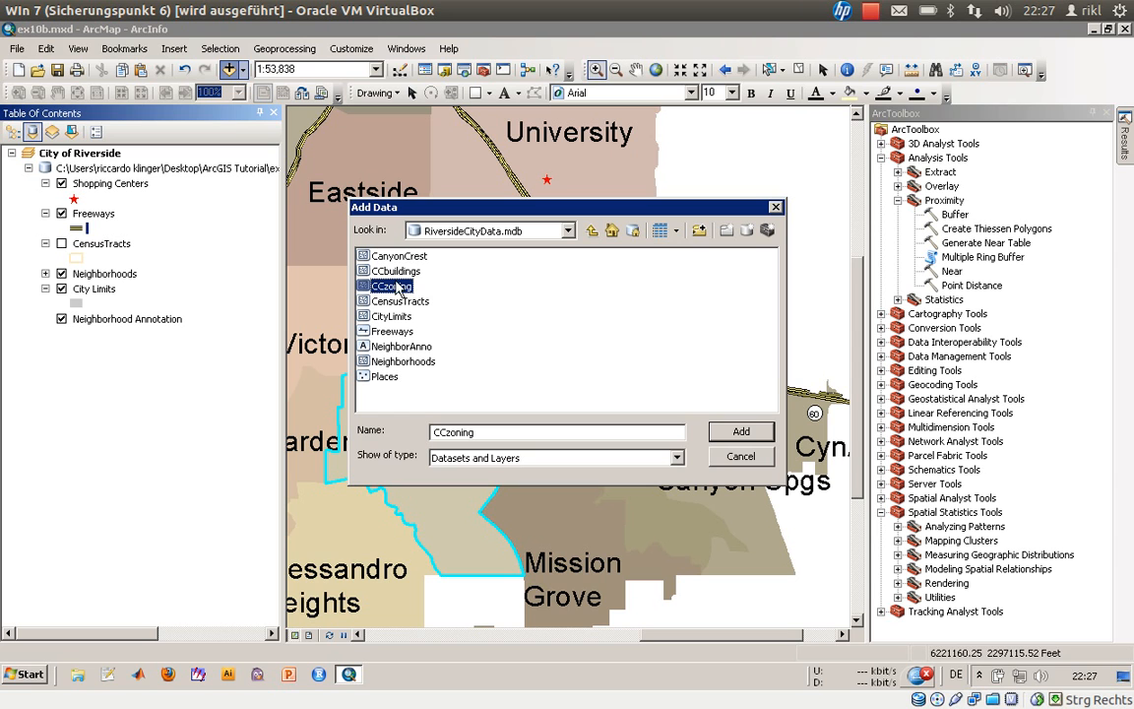
{"action": "left_click", "coordinate": [397, 272], "text": "ctrl"}
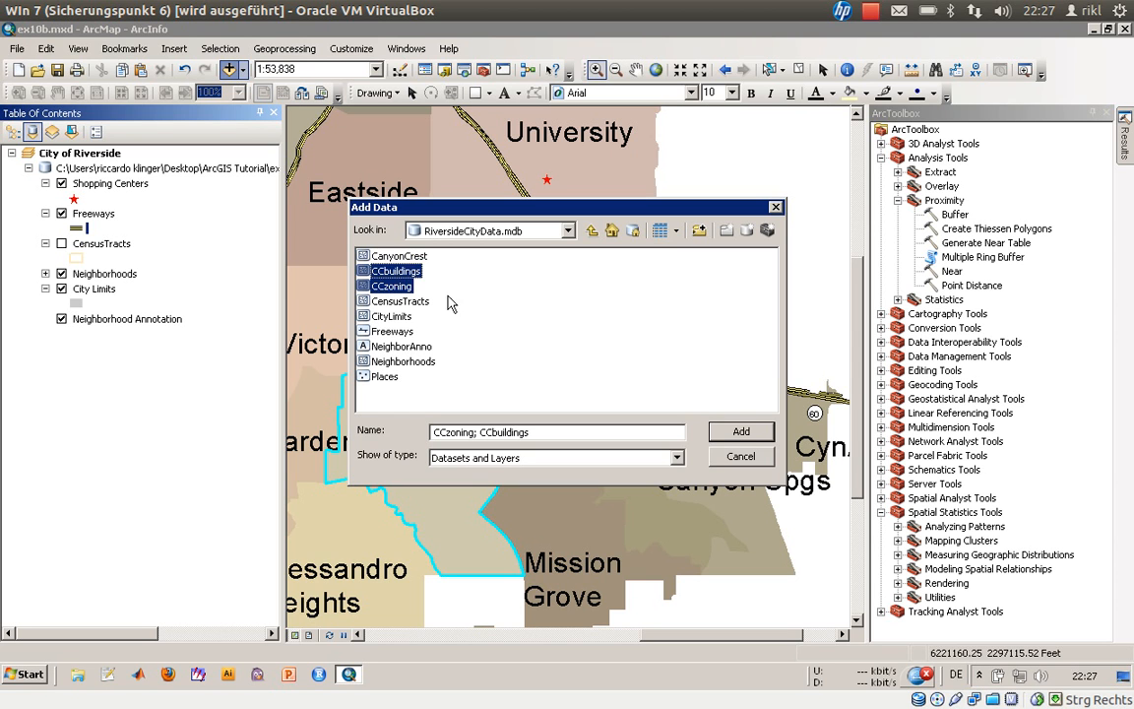
{"action": "left_click", "coordinate": [732, 440]}
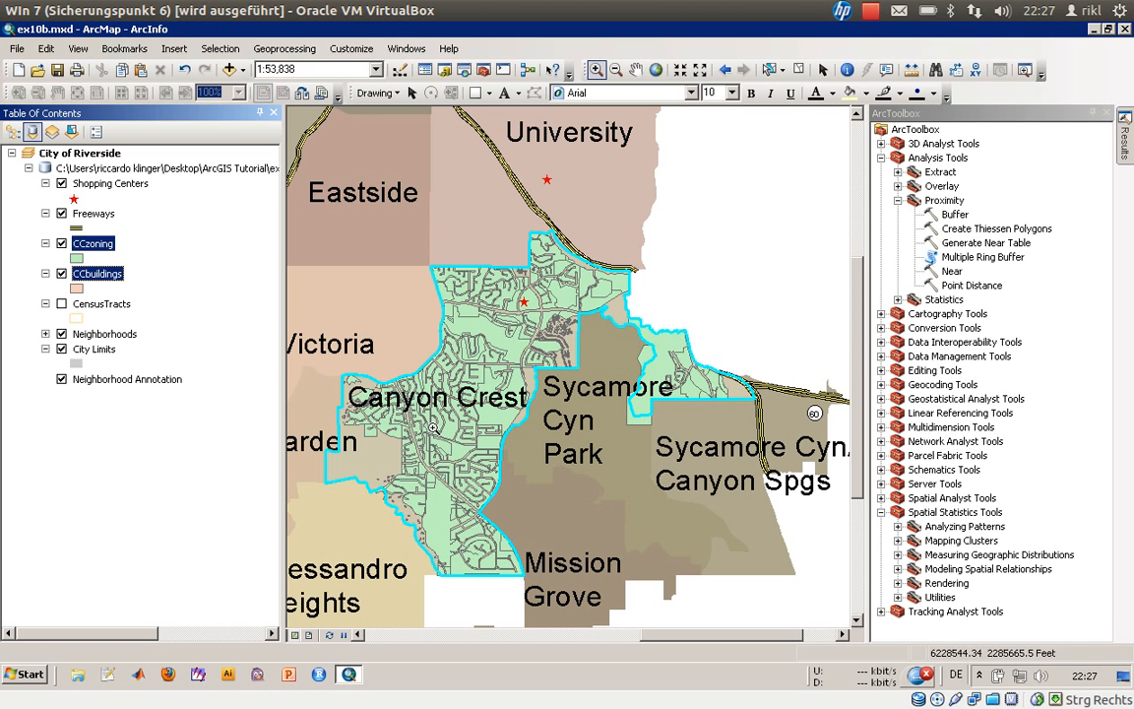
- Compare the CCzoning and CCbuildings layers by switching their visibility, leaving only CCzoning of the two shown
{"action": "left_click", "coordinate": [61, 243]}
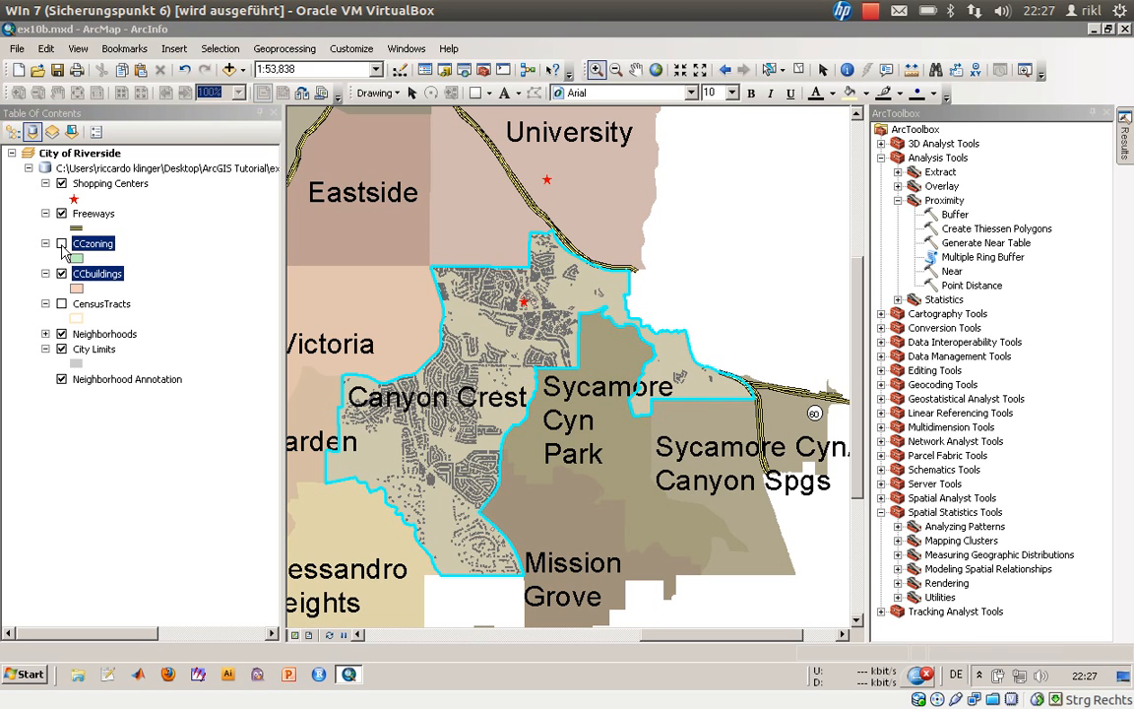
{"action": "left_click", "coordinate": [61, 273]}
{"action": "left_click", "coordinate": [61, 243]}
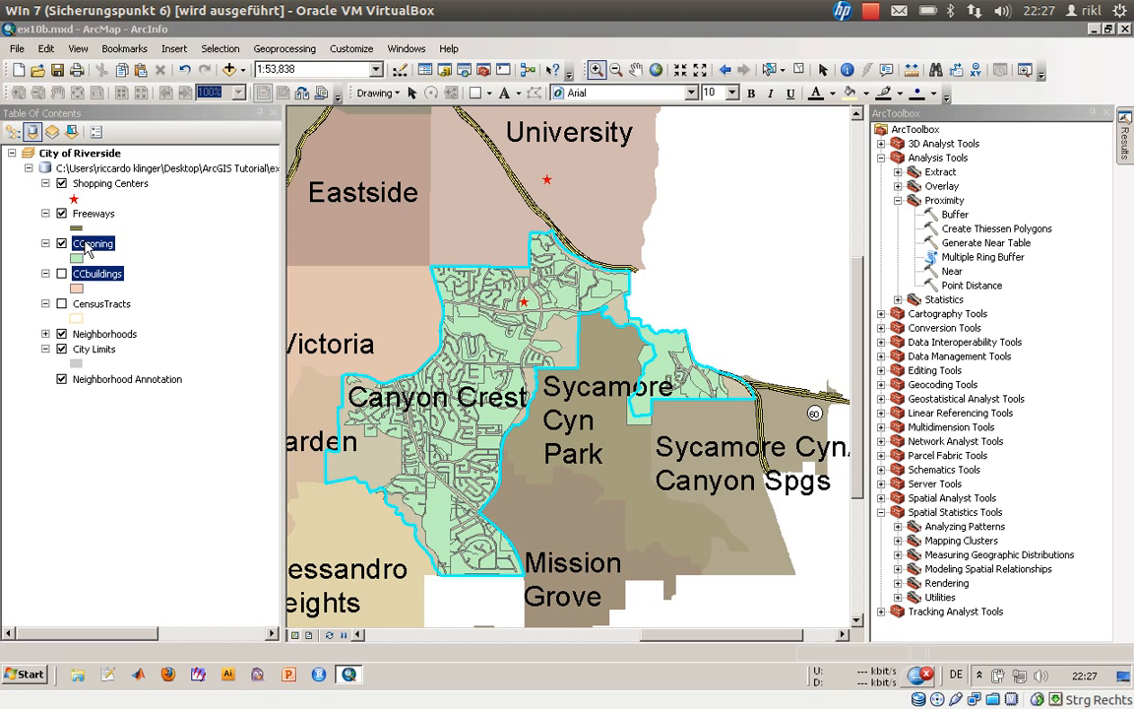
- Review the DESC_ zoning descriptions in the CCzoning attribute table and close the table
{"action": "right_click", "coordinate": [85, 242]}
{"action": "left_click", "coordinate": [145, 215]}
{"action": "right_click", "coordinate": [111, 243]}
{"action": "left_click", "coordinate": [158, 295]}
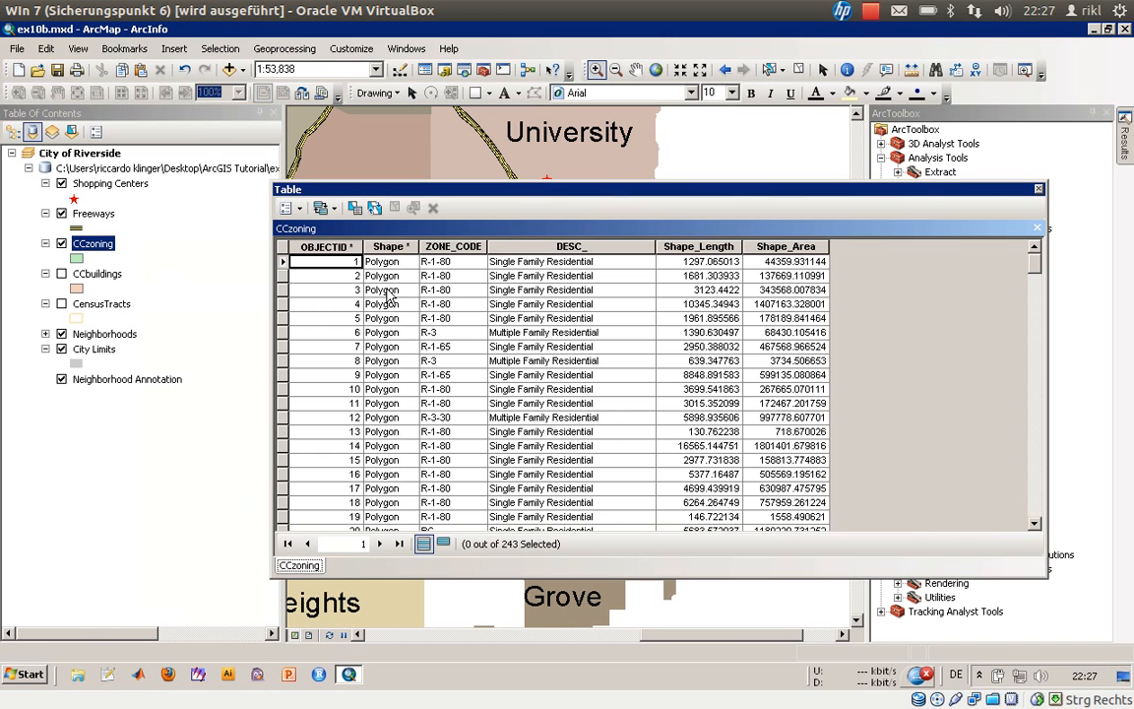
{"action": "left_click", "coordinate": [558, 246]}
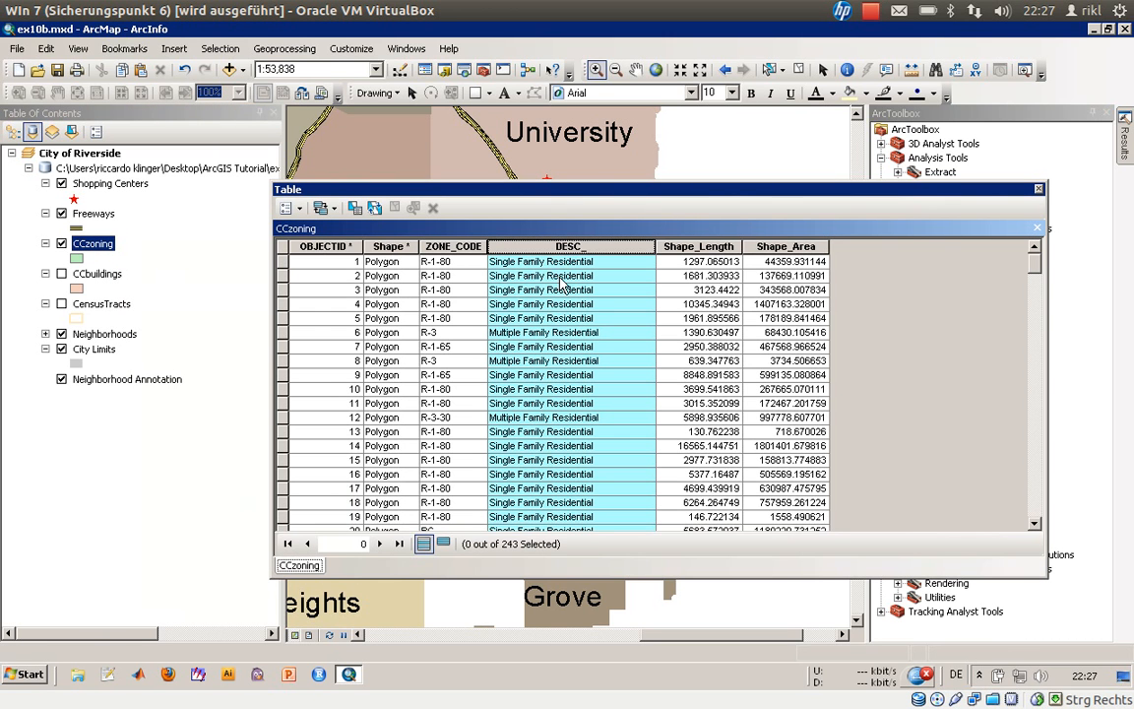
{"action": "scroll", "coordinate": [625, 340], "scroll_direction": "down", "scroll_amount": 13}
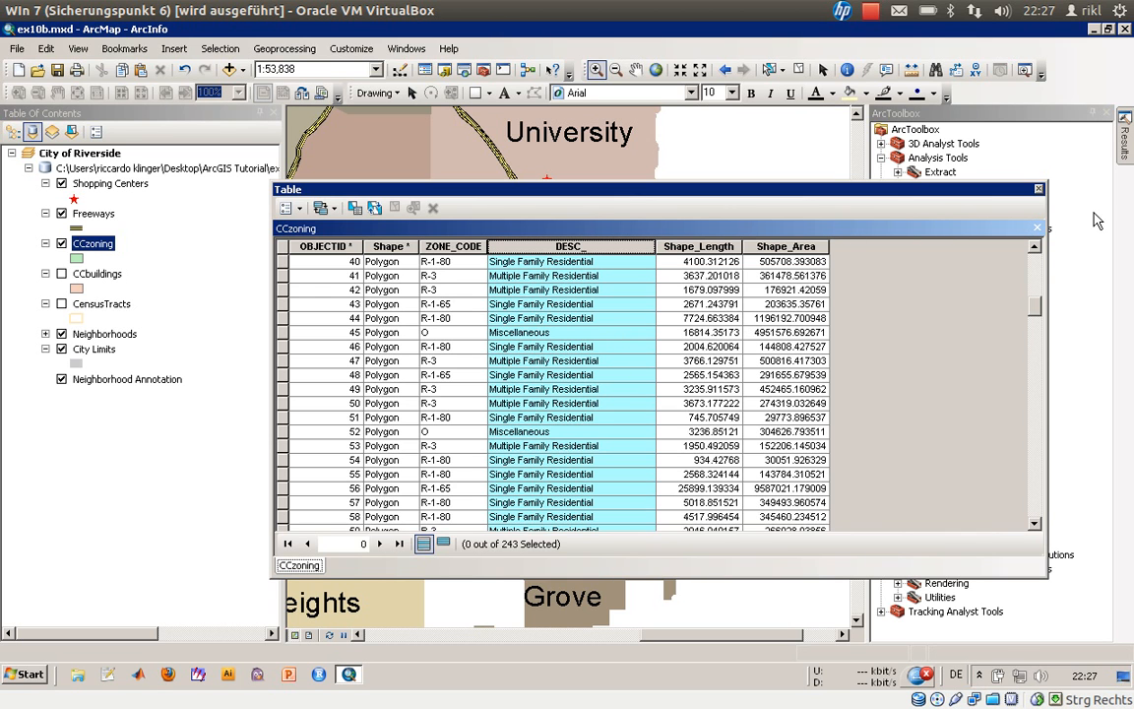
{"action": "left_click", "coordinate": [1038, 190]}
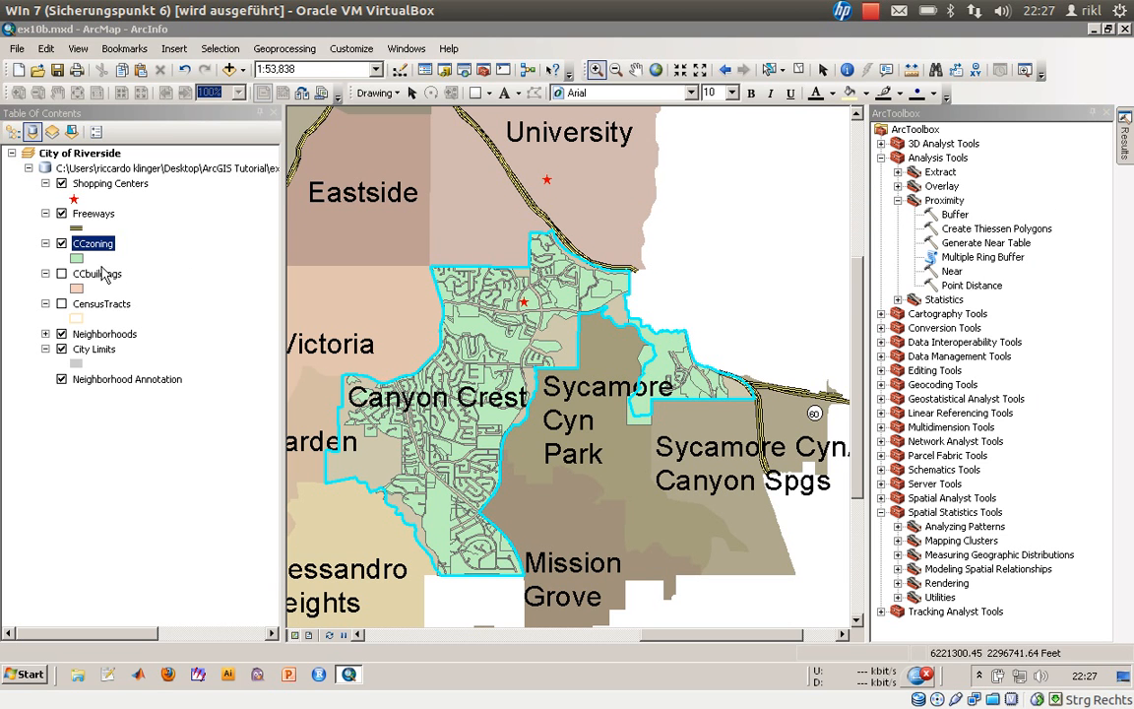
- Show CCbuildings instead of CCzoning and examine the building footprints in the northwest of Canyon Crest up close
{"action": "left_click", "coordinate": [62, 274]}
{"action": "left_click", "coordinate": [61, 244]}
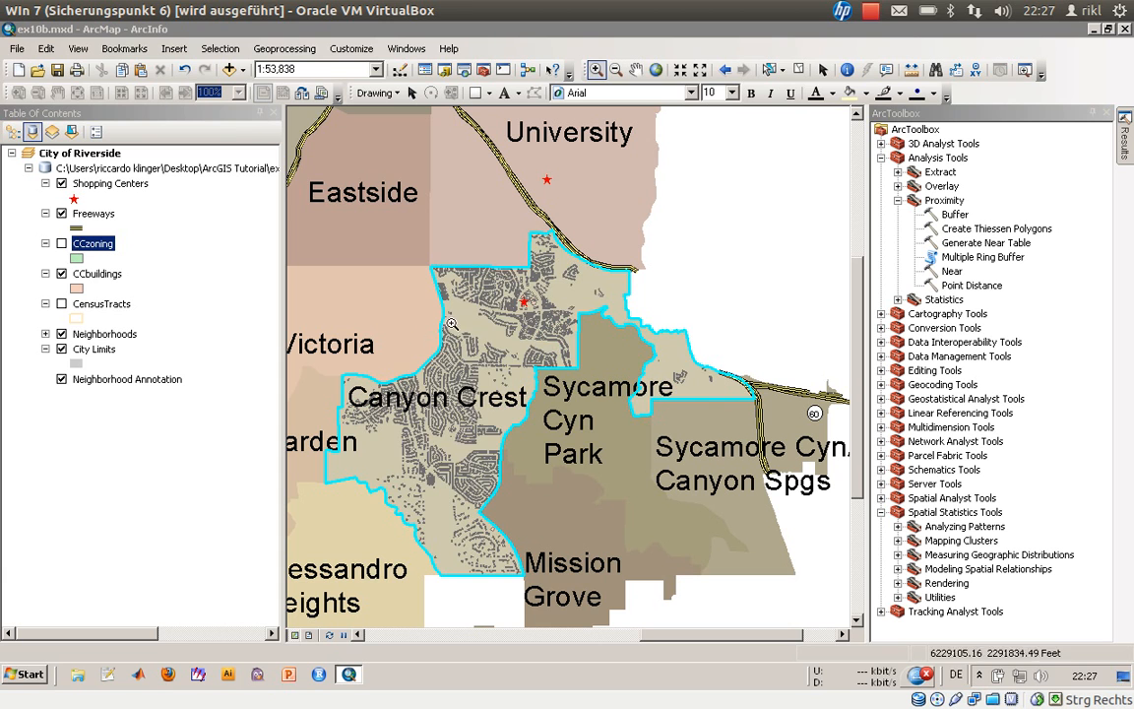
{"action": "left_click_drag", "start_coordinate": [421, 263], "coordinate": [465, 313]}
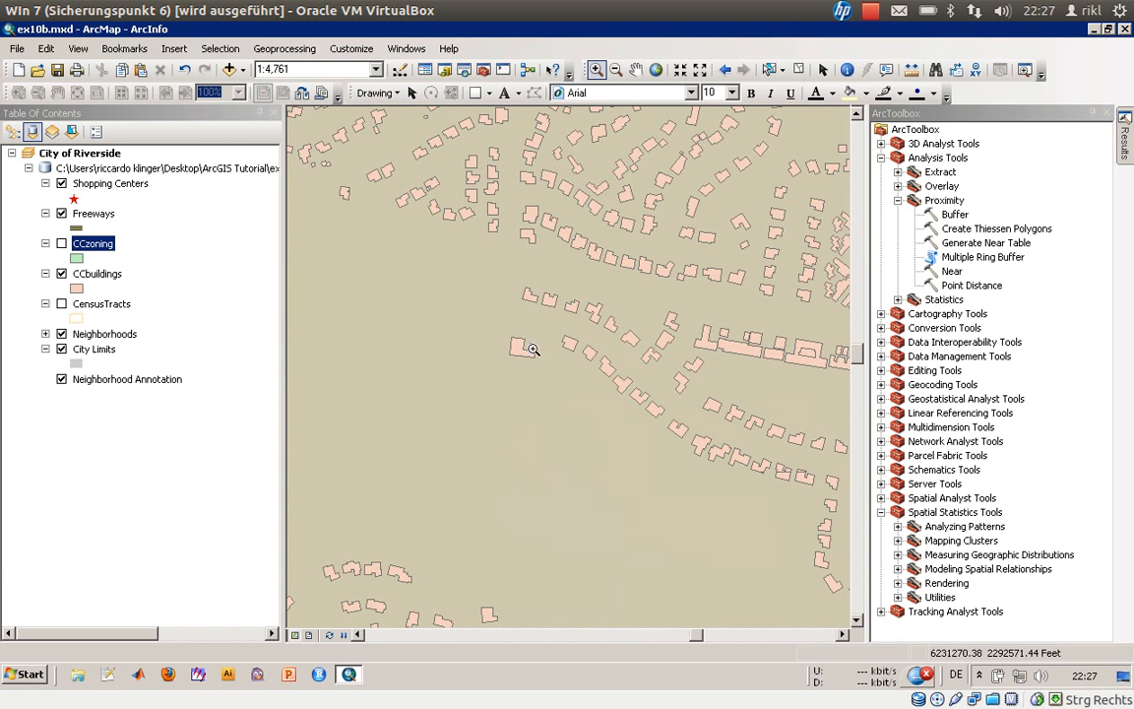
- Zoom the map to the full extent of CCzoning and show that layer instead of CCbuildings
{"action": "right_click", "coordinate": [98, 249]}
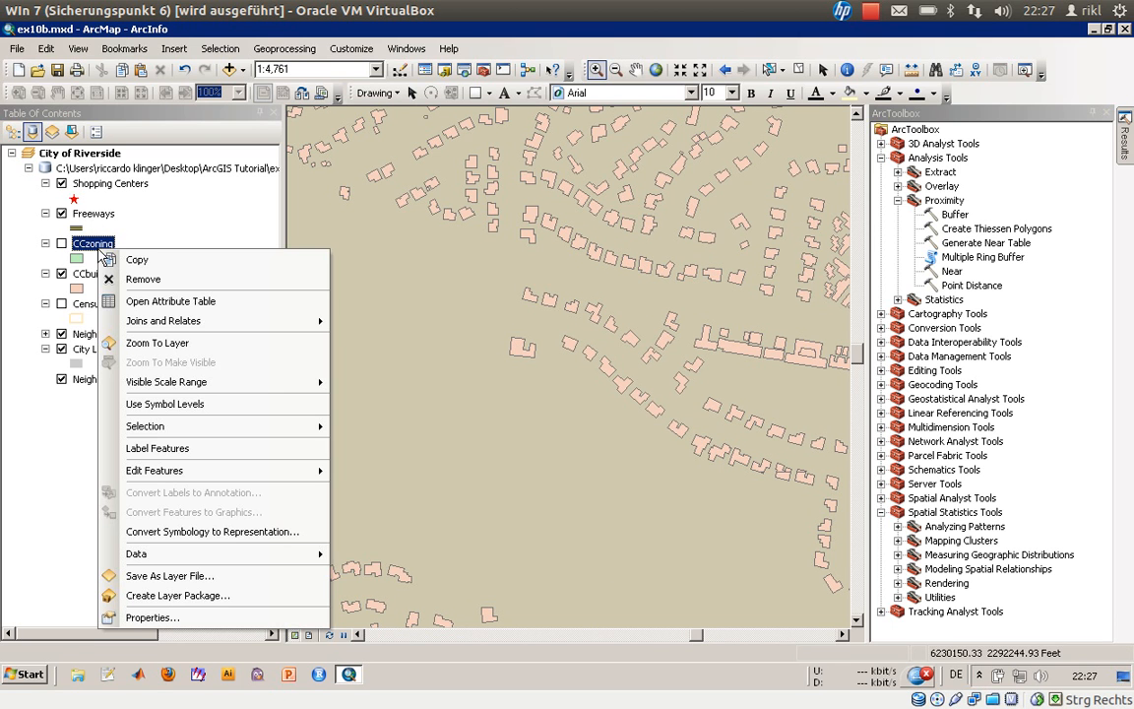
{"action": "left_click", "coordinate": [147, 343]}
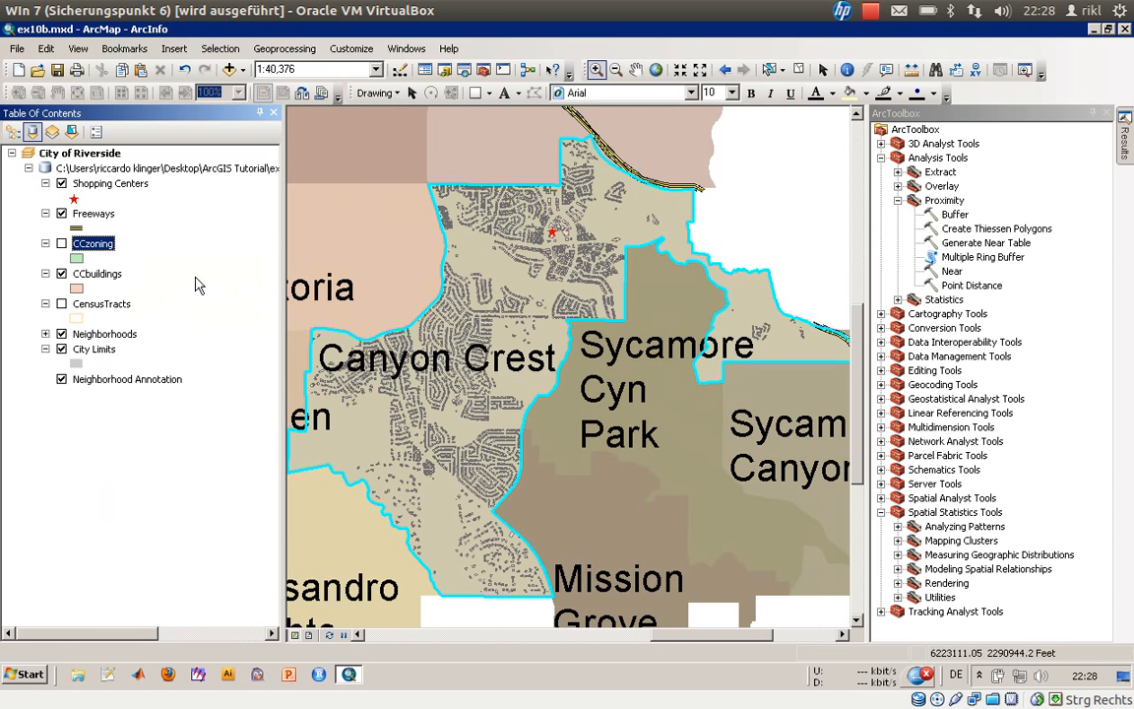
{"action": "left_click", "coordinate": [62, 245]}
{"action": "left_click", "coordinate": [62, 274]}
- Select the CCzoning records where [DESC_] = 'Commercial' from its attribute table, review only the selected records and close the table
{"action": "right_click", "coordinate": [89, 244]}
{"action": "left_click", "coordinate": [147, 296]}
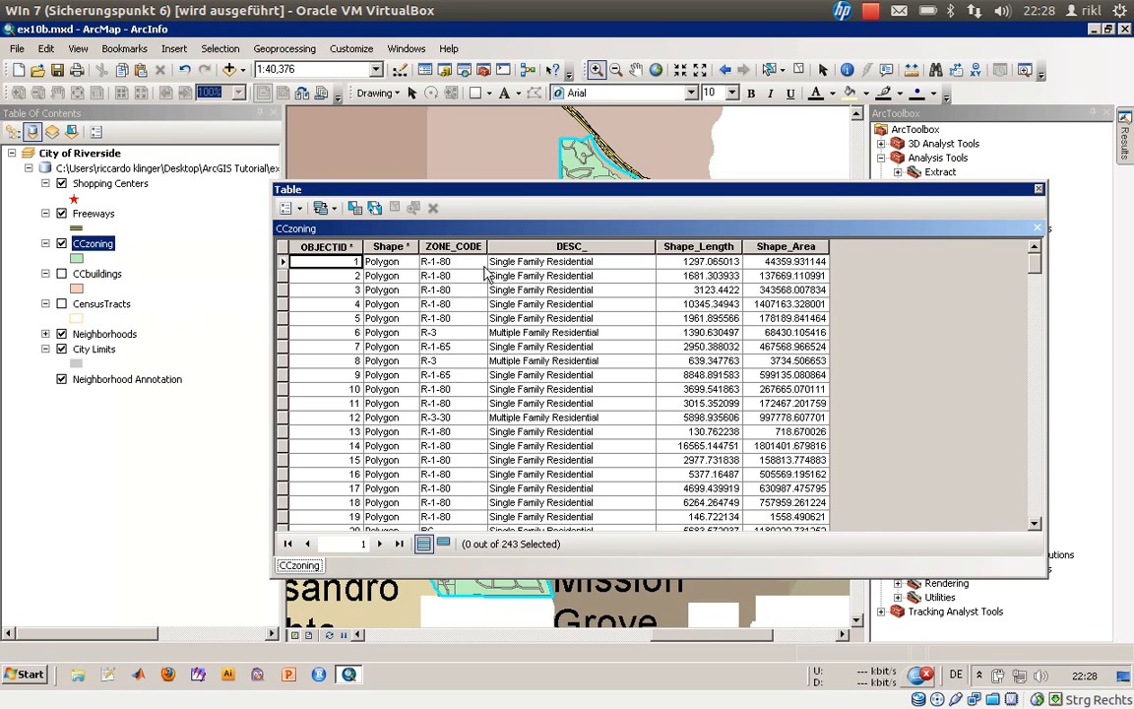
{"action": "left_click", "coordinate": [289, 208]}
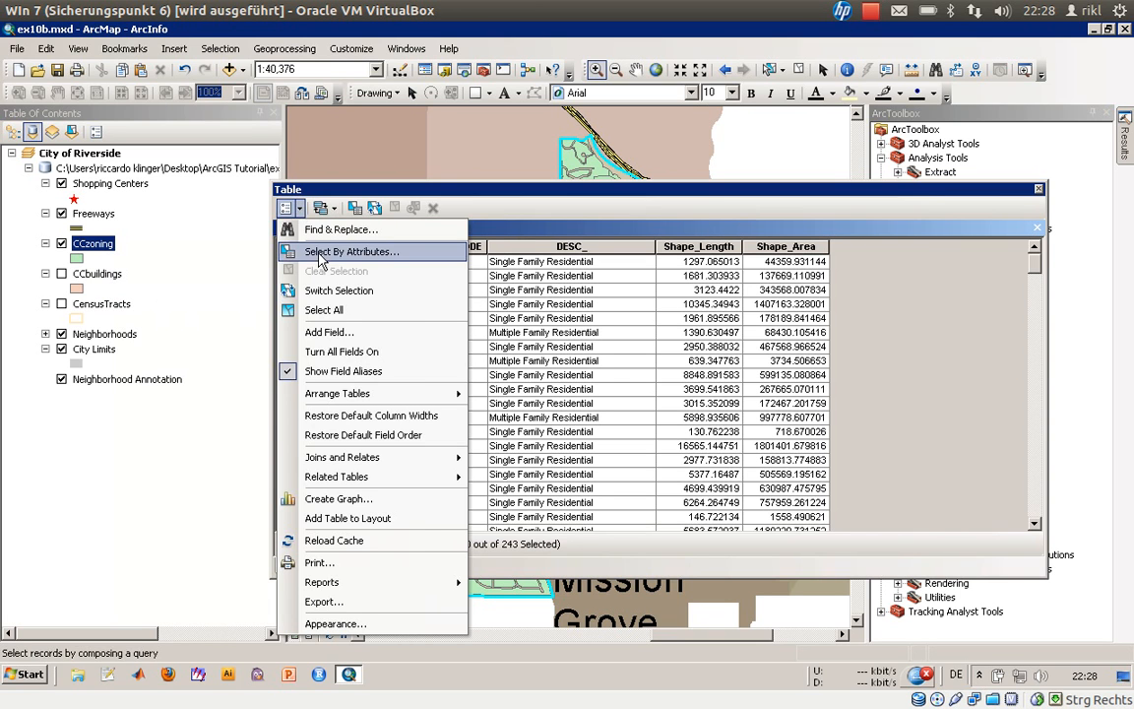
{"action": "left_click", "coordinate": [317, 251]}
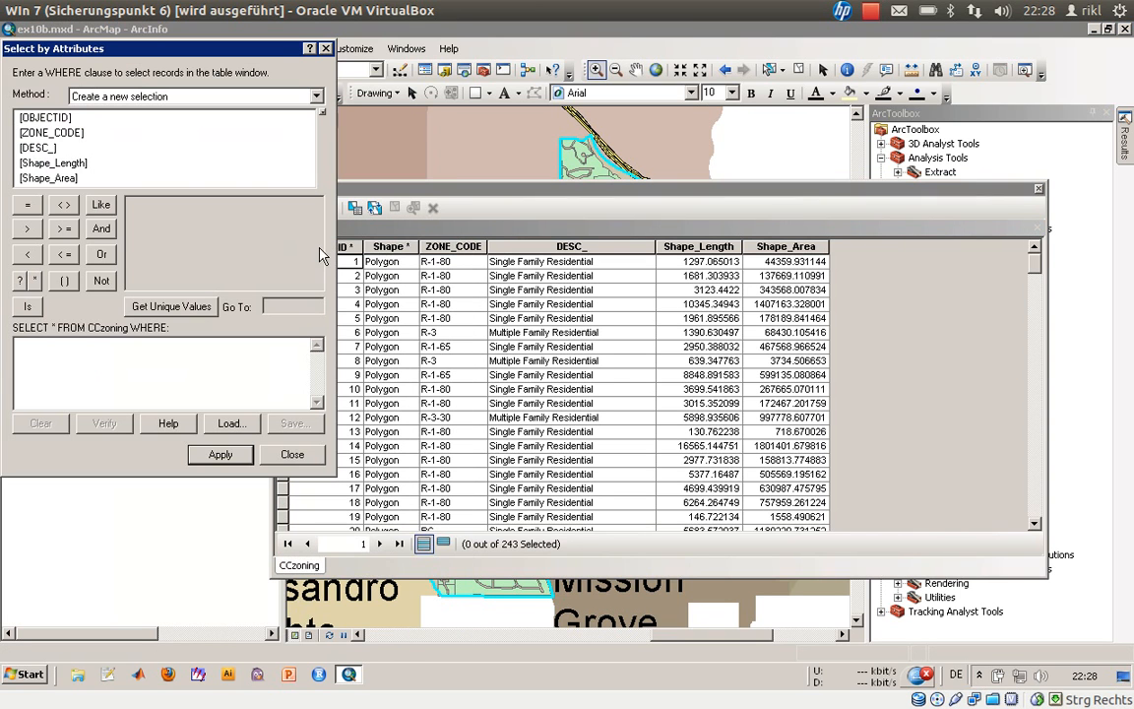
{"action": "double_click", "coordinate": [44, 150]}
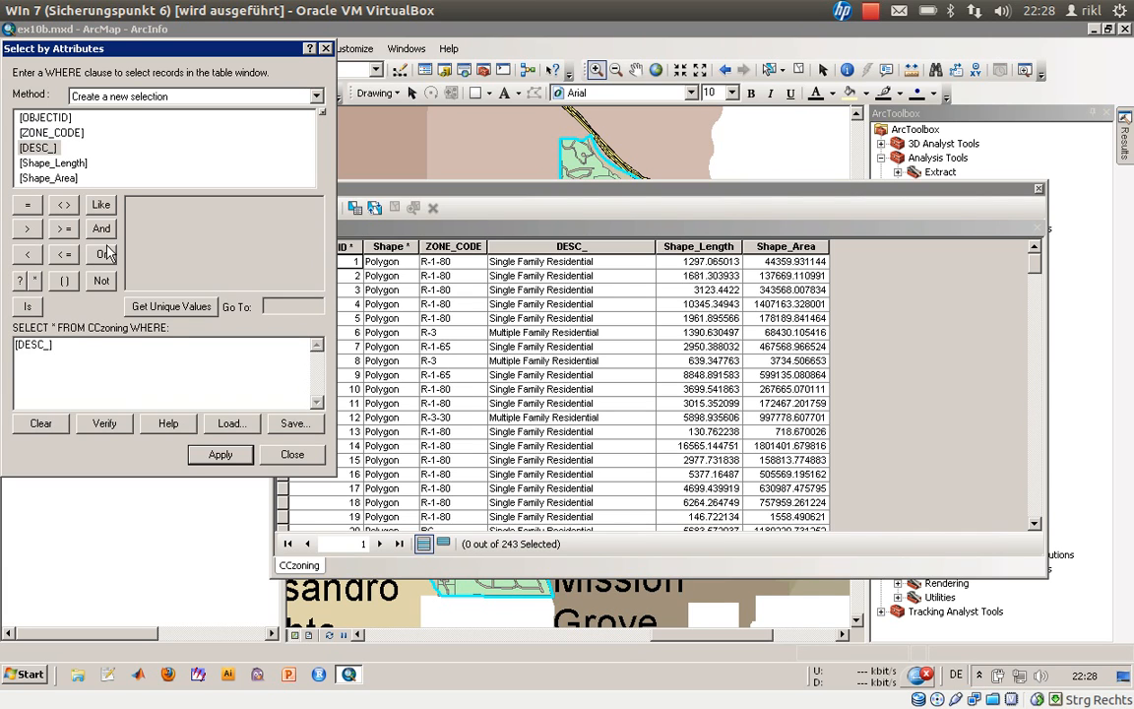
{"action": "left_click", "coordinate": [168, 308]}
{"action": "left_click", "coordinate": [162, 205]}
{"action": "double_click", "coordinate": [162, 206]}
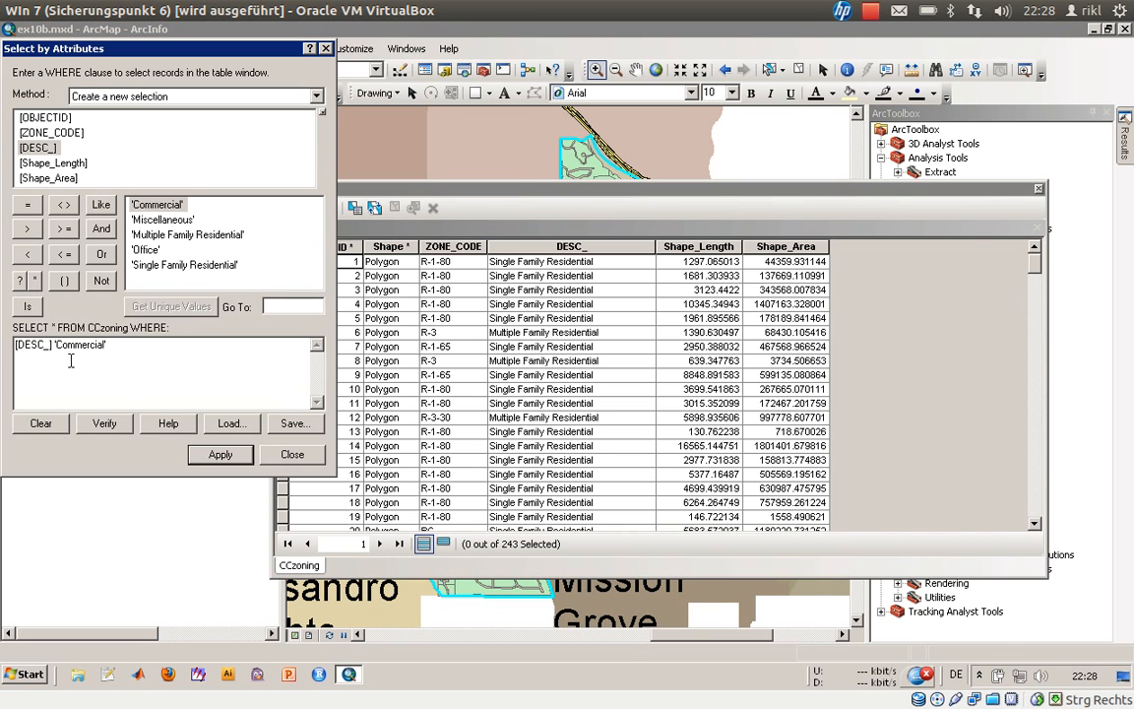
{"action": "type", "text": "="}
{"action": "left_click", "coordinate": [211, 455]}
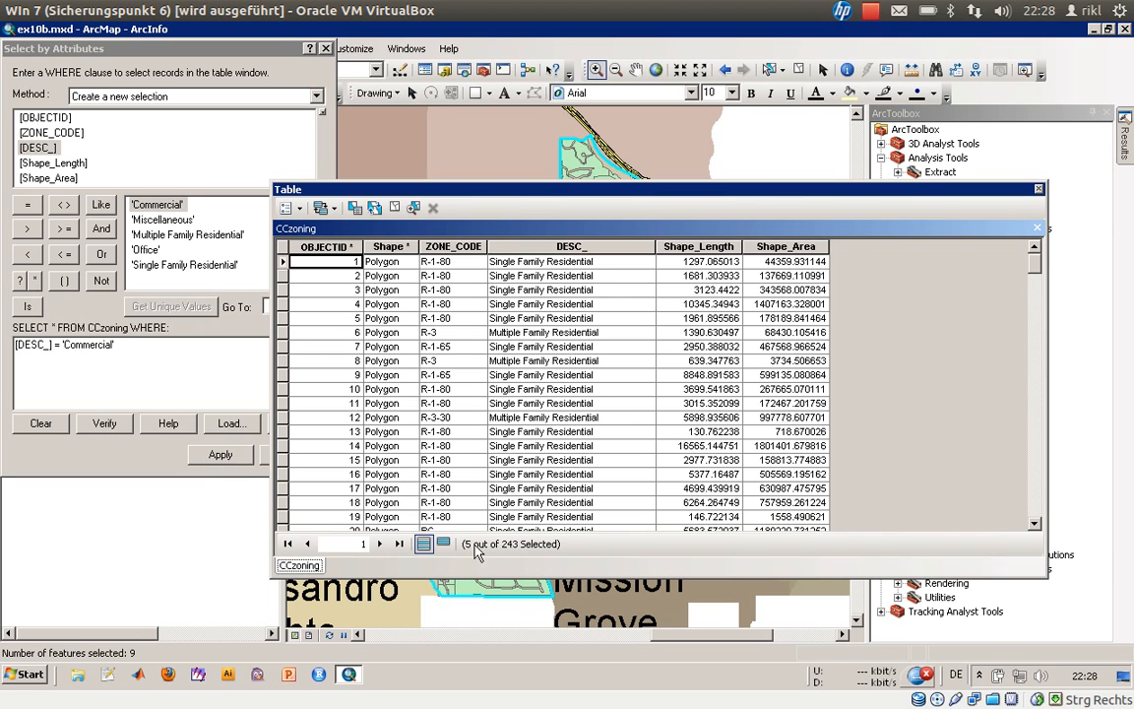
{"action": "left_click", "coordinate": [440, 540]}
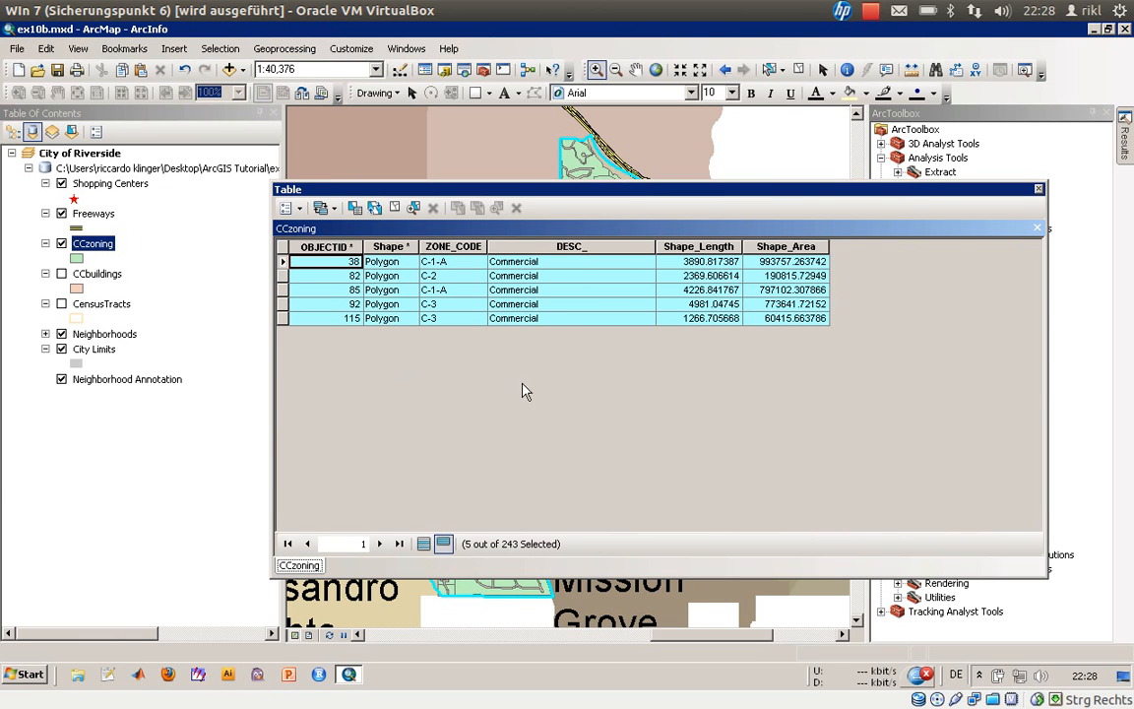
{"action": "left_click", "coordinate": [1039, 190]}
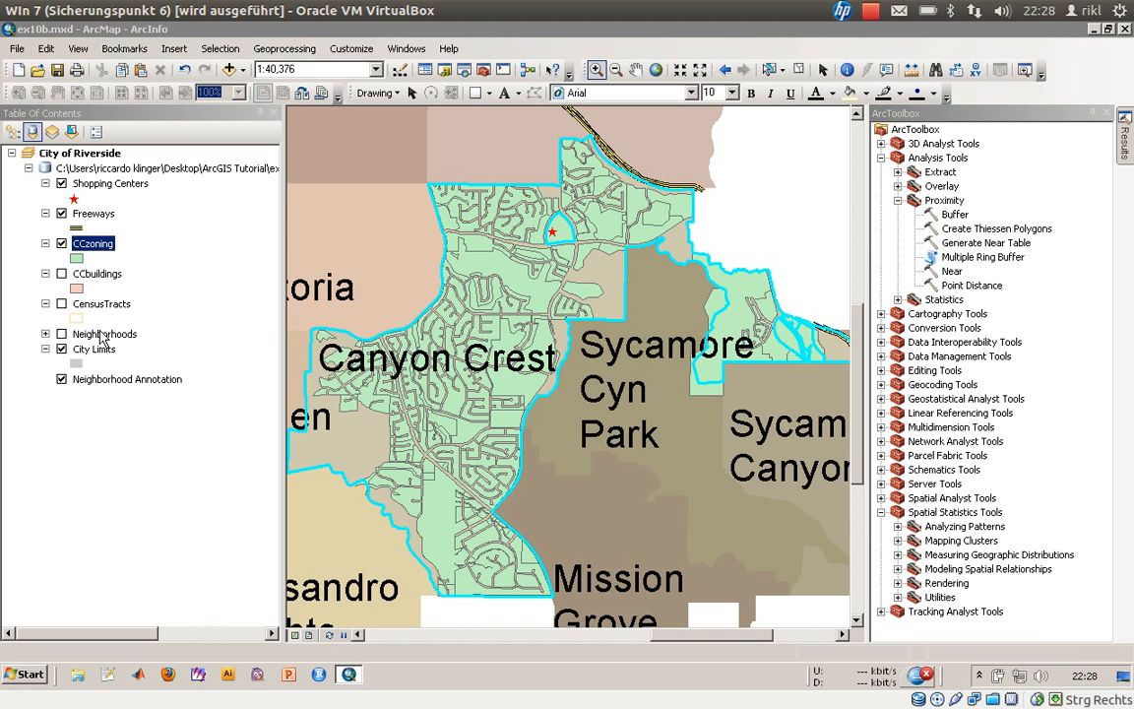
- Hide the Neighborhoods layer and show CCbuildings along with CCzoning around the selected commercial polygon at the shopping center
{"action": "left_click", "coordinate": [61, 333]}
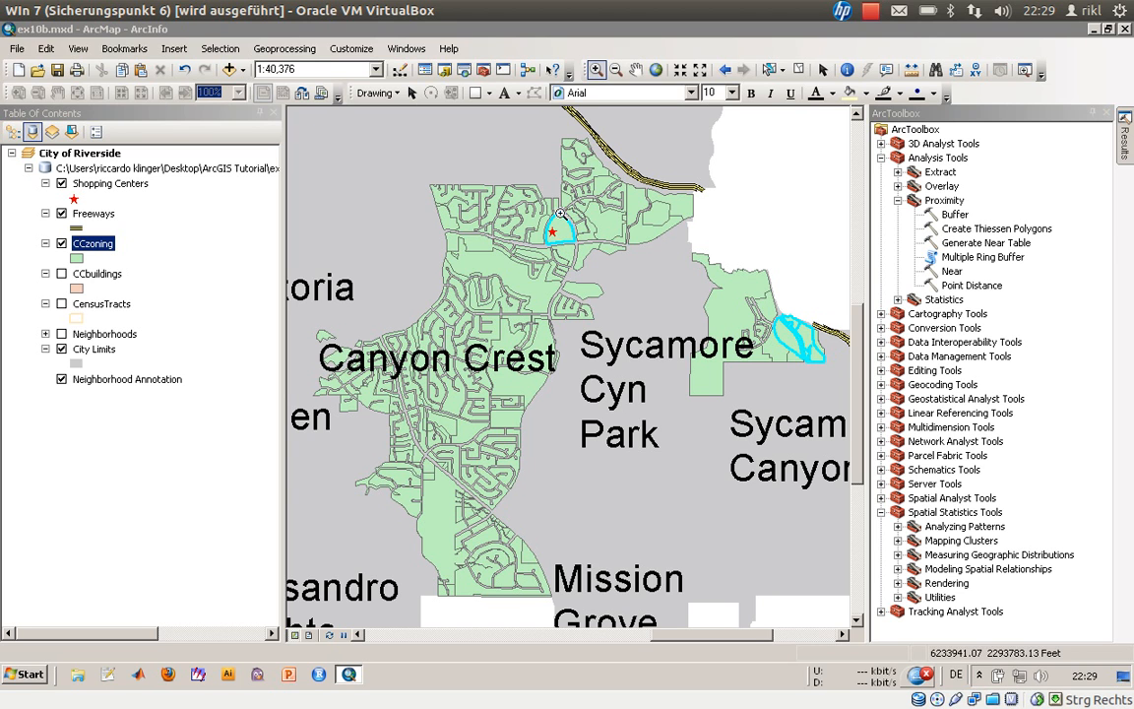
{"action": "left_click_drag", "start_coordinate": [529, 209], "coordinate": [591, 262]}
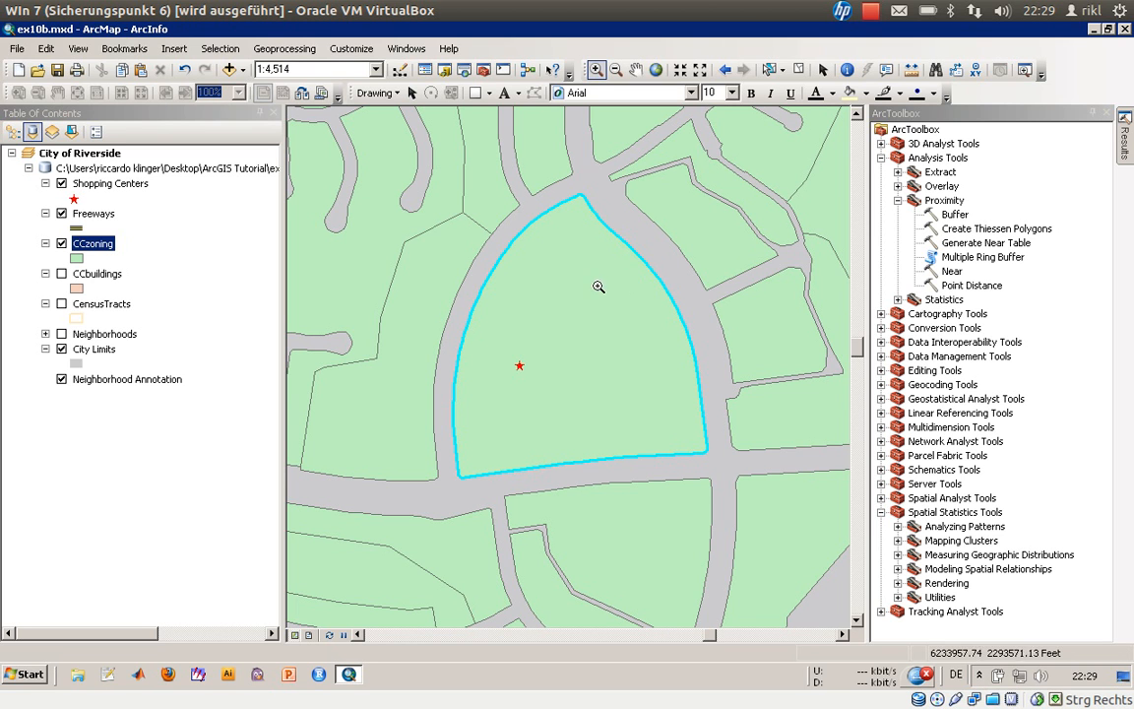
{"action": "left_click", "coordinate": [62, 244]}
{"action": "left_click", "coordinate": [62, 275]}
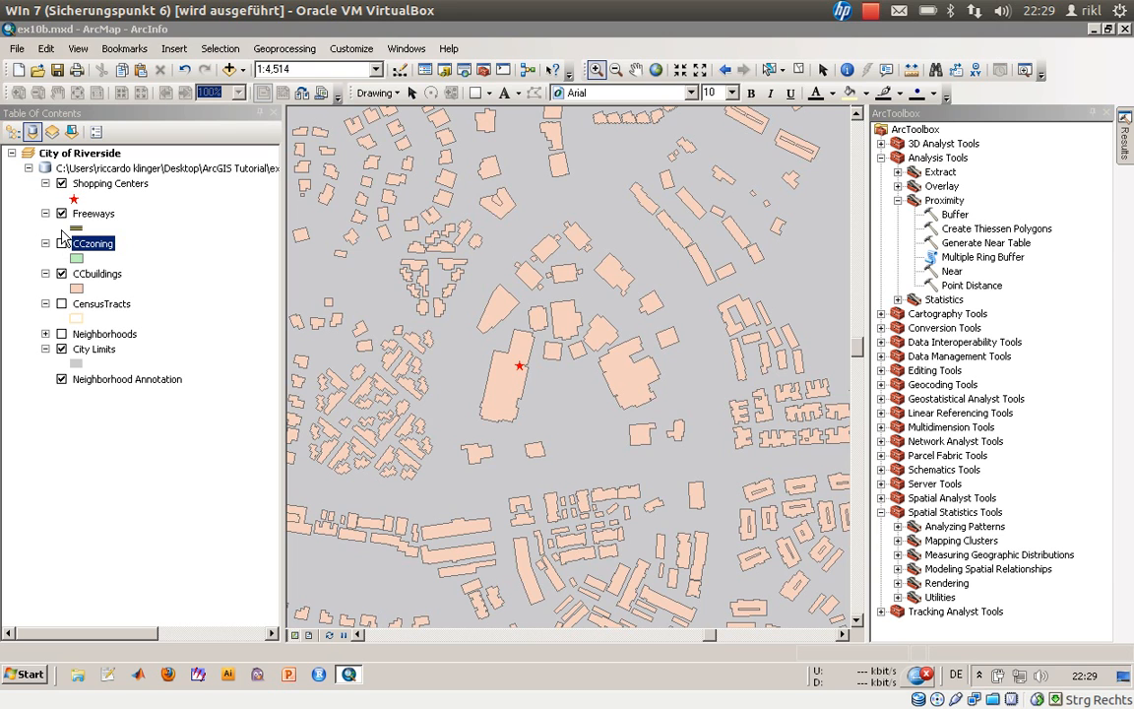
{"action": "left_click", "coordinate": [62, 243]}
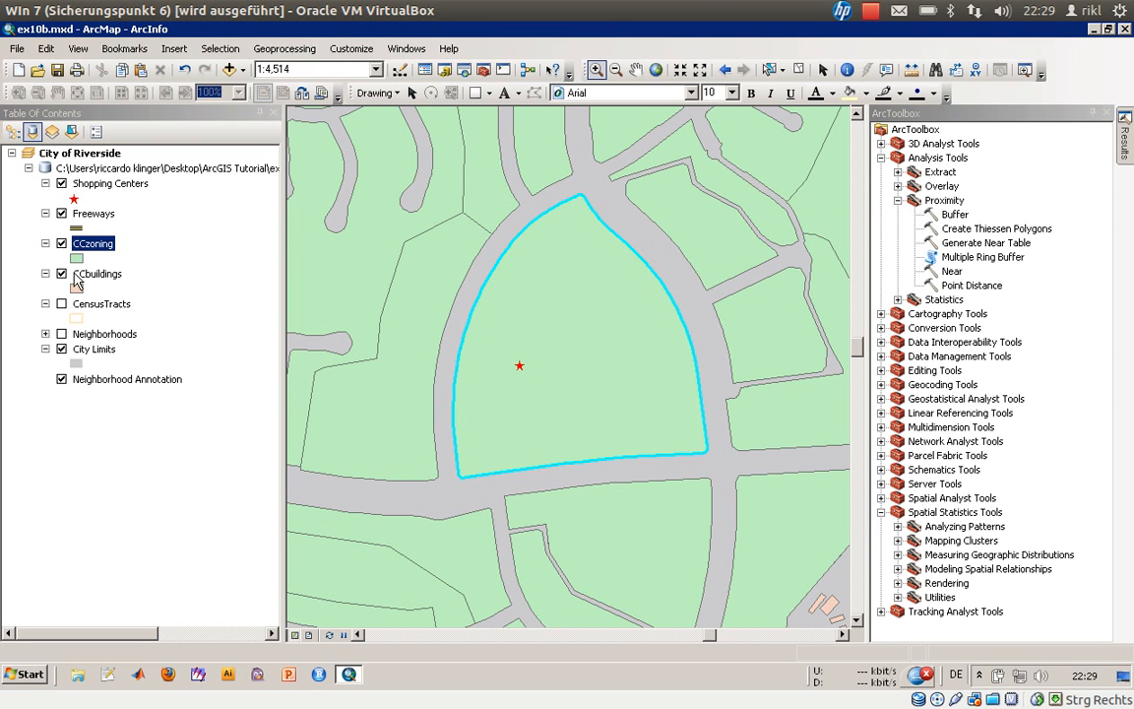
- List the layers by drawing order and move CCbuildings above CCzoning
{"action": "left_click", "coordinate": [82, 276]}
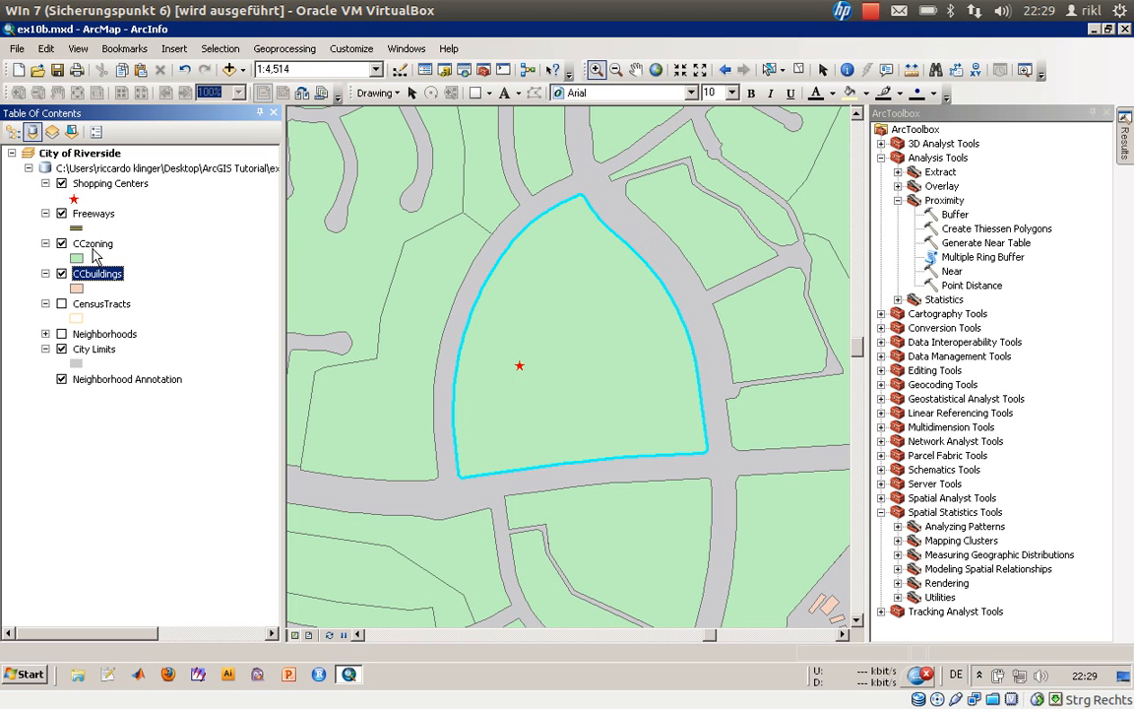
{"action": "mouse_move", "coordinate": [104, 285]}
{"action": "left_mouse_down"}
{"action": "mouse_move", "coordinate": [96, 223]}
{"action": "mouse_move", "coordinate": [76, 211]}
{"action": "mouse_move", "coordinate": [57, 219]}
{"action": "mouse_move", "coordinate": [80, 271]}
{"action": "mouse_move", "coordinate": [79, 235]}
{"action": "left_mouse_up"}
{"action": "left_click", "coordinate": [15, 134]}
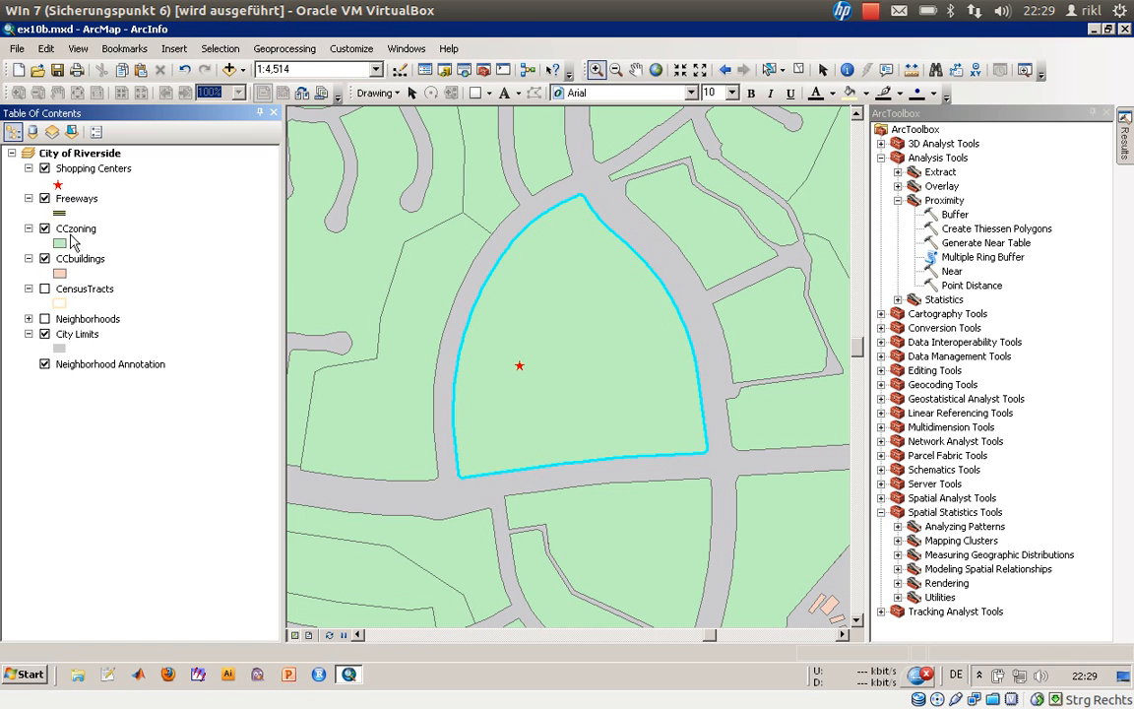
{"action": "left_click", "coordinate": [86, 262]}
{"action": "left_click_drag", "start_coordinate": [86, 268], "coordinate": [81, 212]}
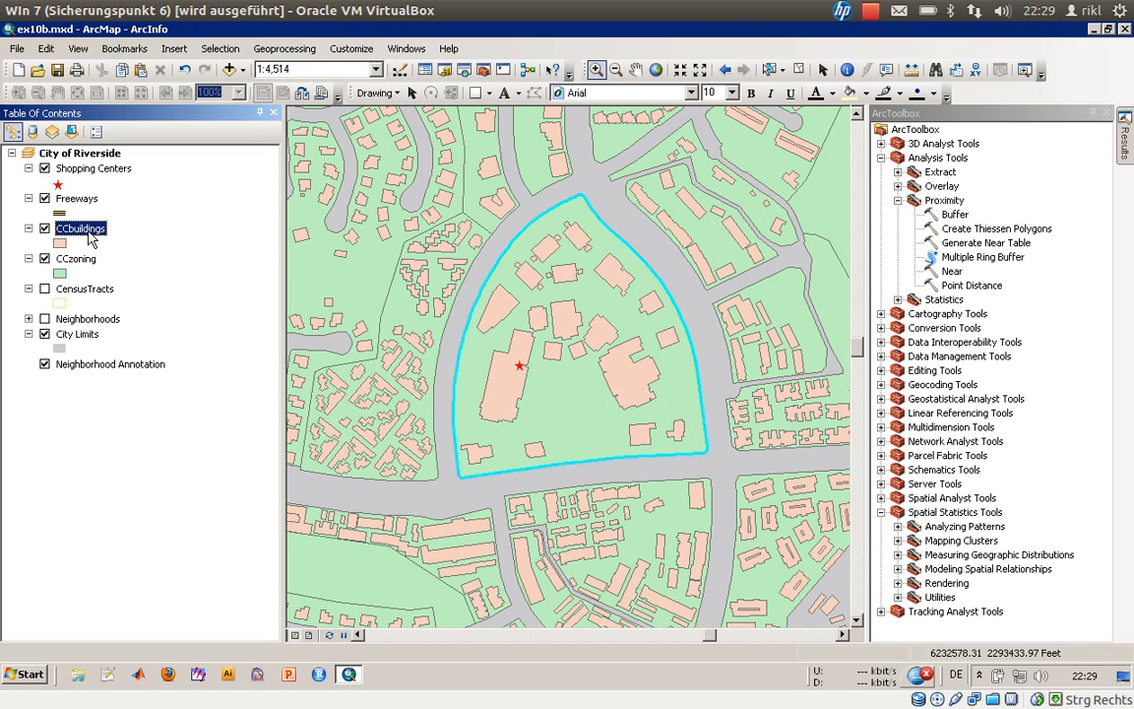
- Select the CCbuildings records where [Shape_Area] > 4000 AND [Shape_Area] < 6000, review only the selected records and close the table
{"action": "right_click", "coordinate": [84, 234]}
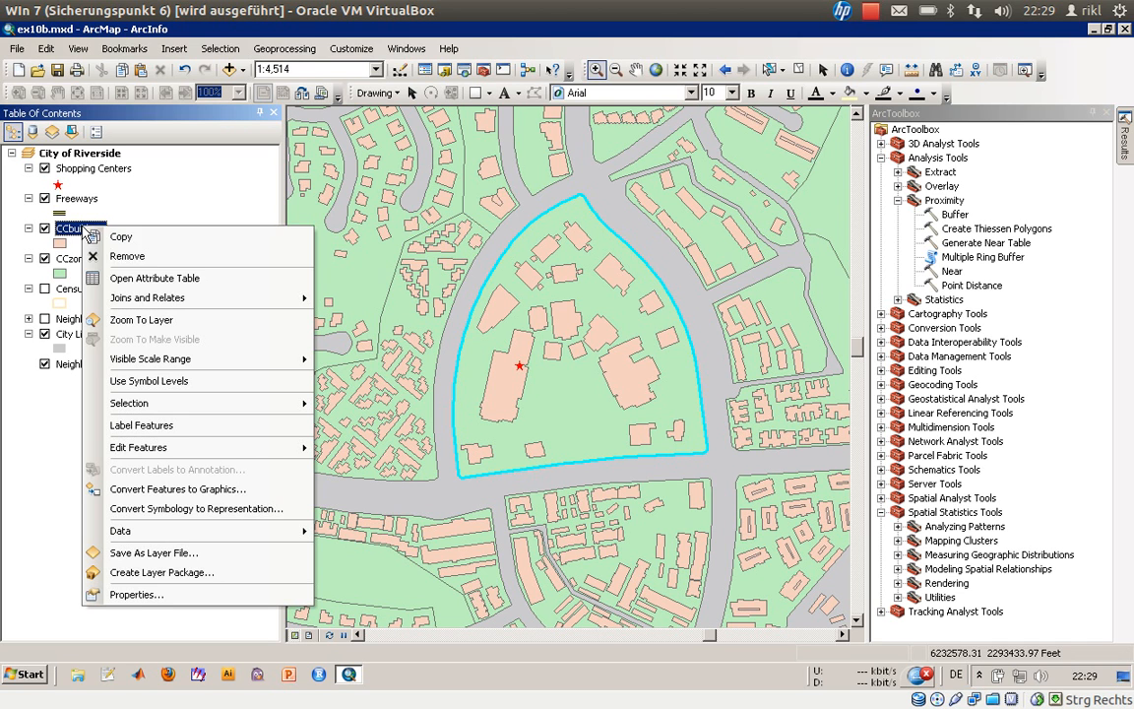
{"action": "left_click", "coordinate": [148, 278]}
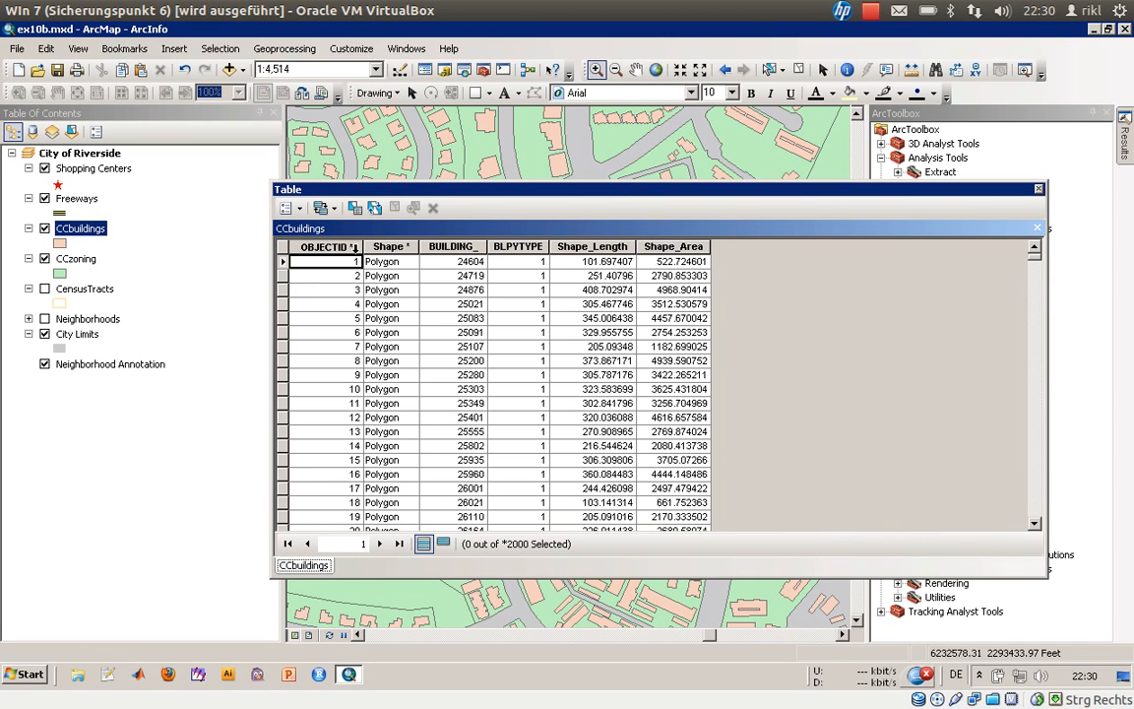
{"action": "left_click", "coordinate": [287, 207]}
{"action": "left_click", "coordinate": [325, 252]}
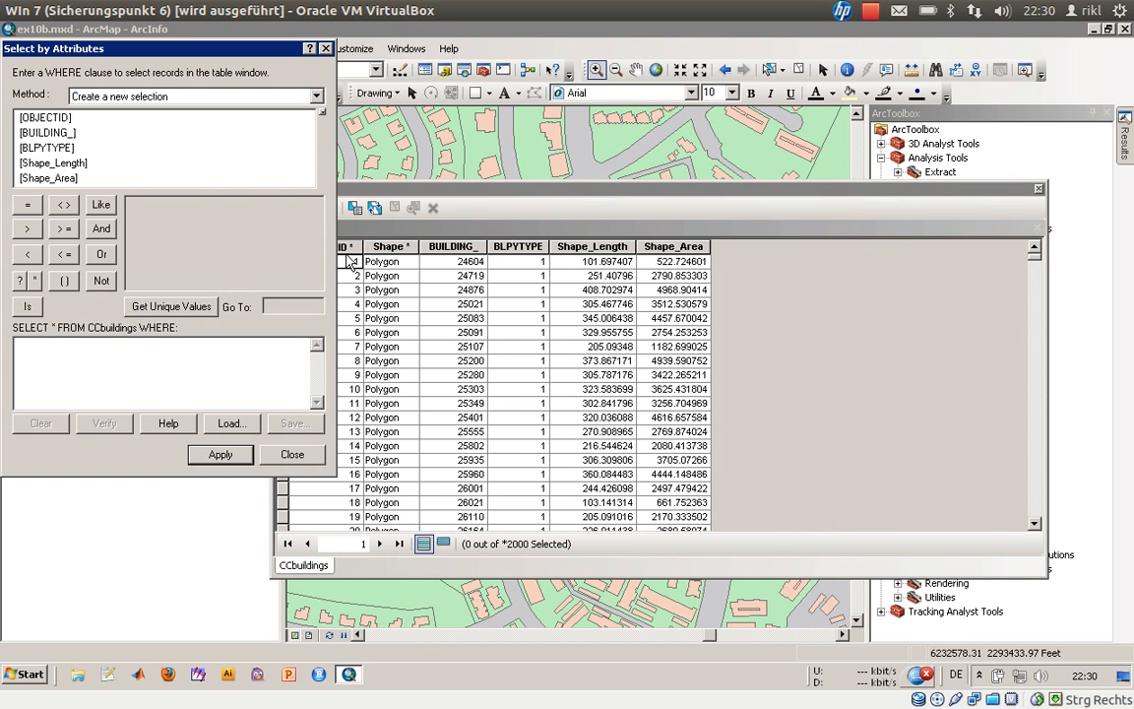
{"action": "left_click", "coordinate": [71, 148]}
{"action": "left_click", "coordinate": [71, 163]}
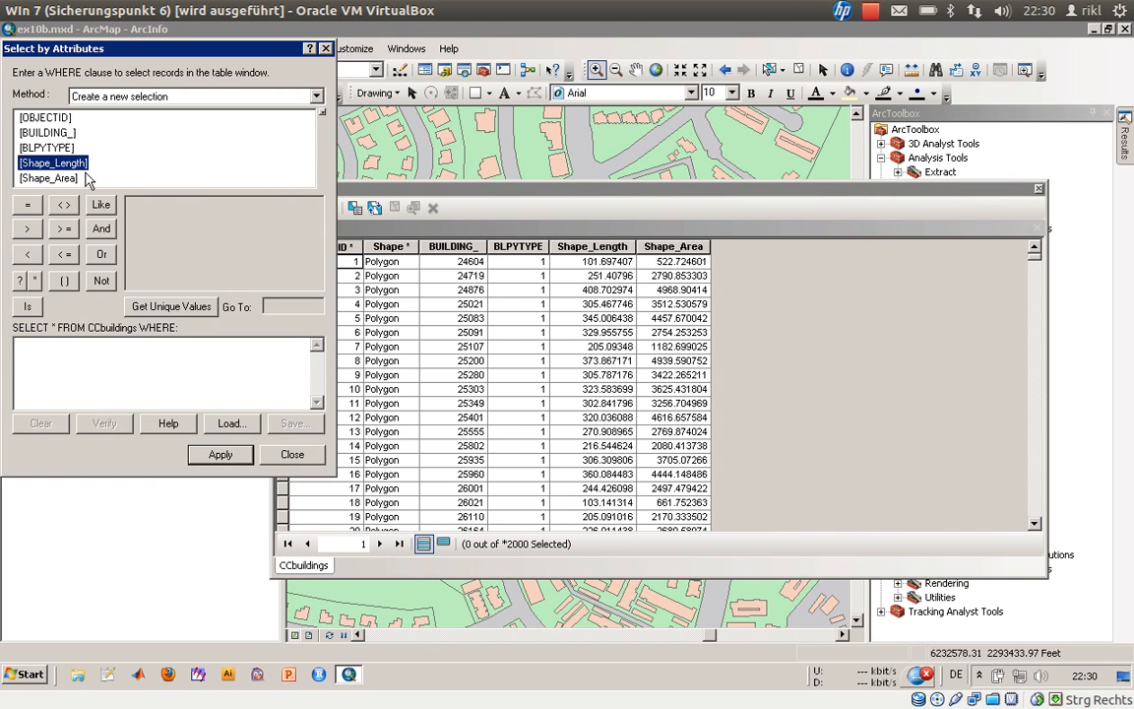
{"action": "double_click", "coordinate": [65, 178]}
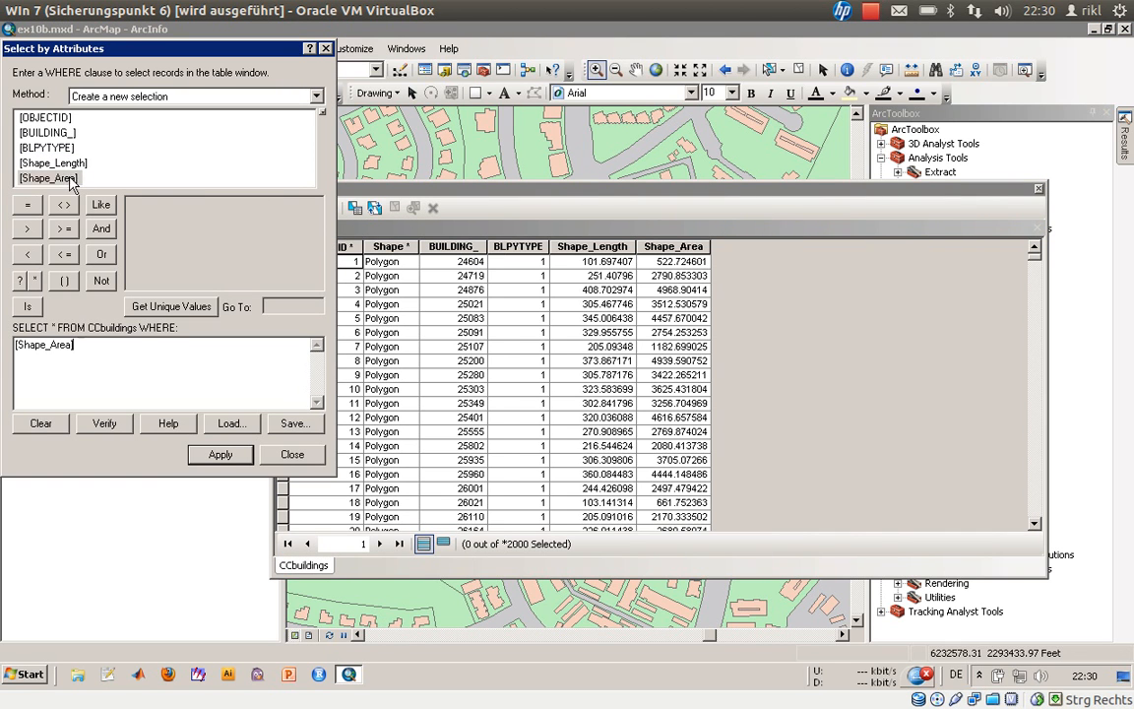
{"action": "left_click", "coordinate": [27, 228]}
{"action": "type", "text": "4000 AND"}
{"action": "double_click", "coordinate": [59, 177]}
{"action": "left_click", "coordinate": [27, 253]}
{"action": "type", "text": "6000"}
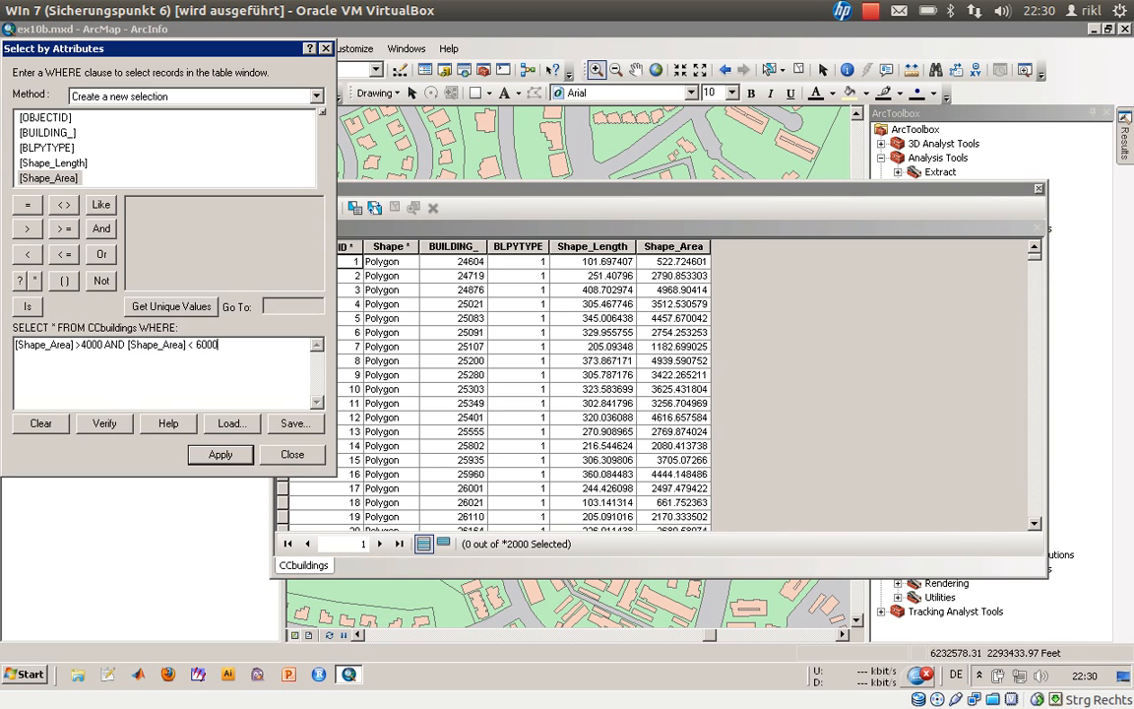
{"action": "left_click", "coordinate": [221, 454]}
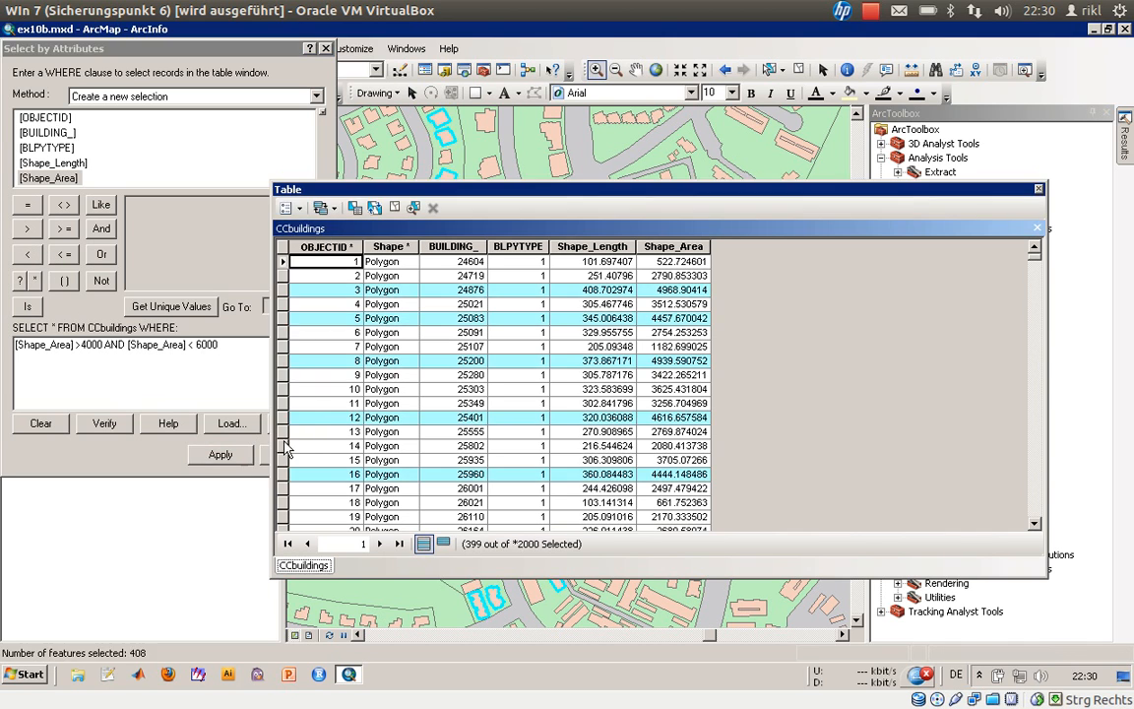
{"action": "left_click", "coordinate": [444, 547]}
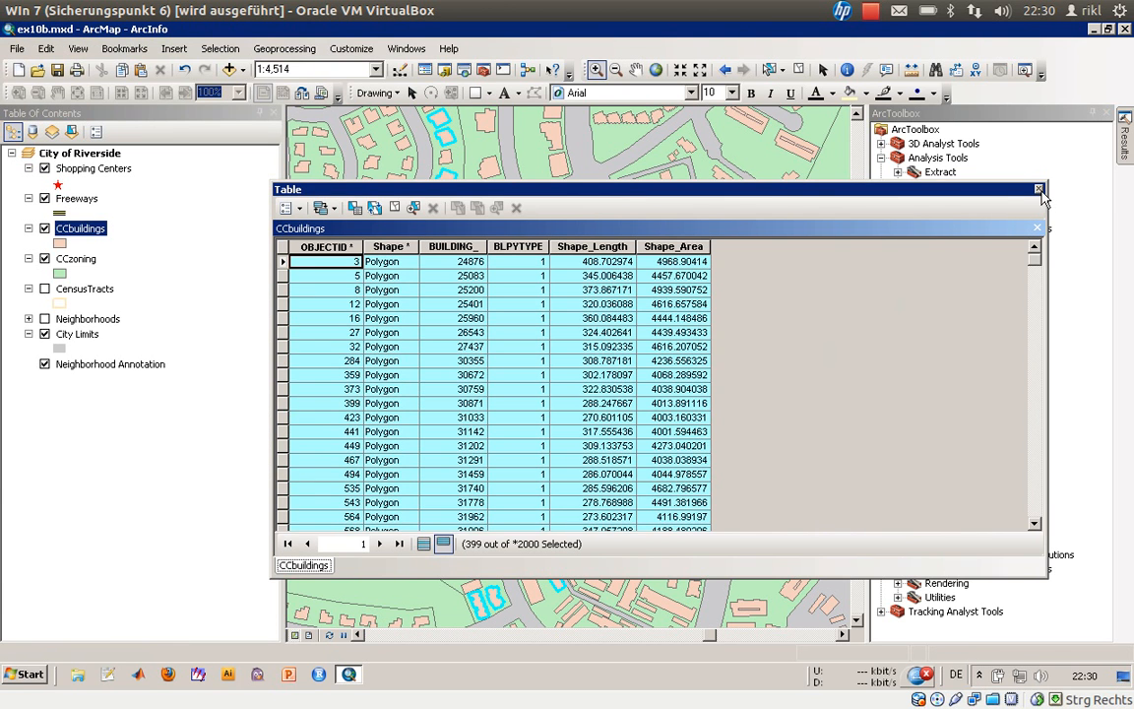
{"action": "left_click", "coordinate": [1038, 189]}
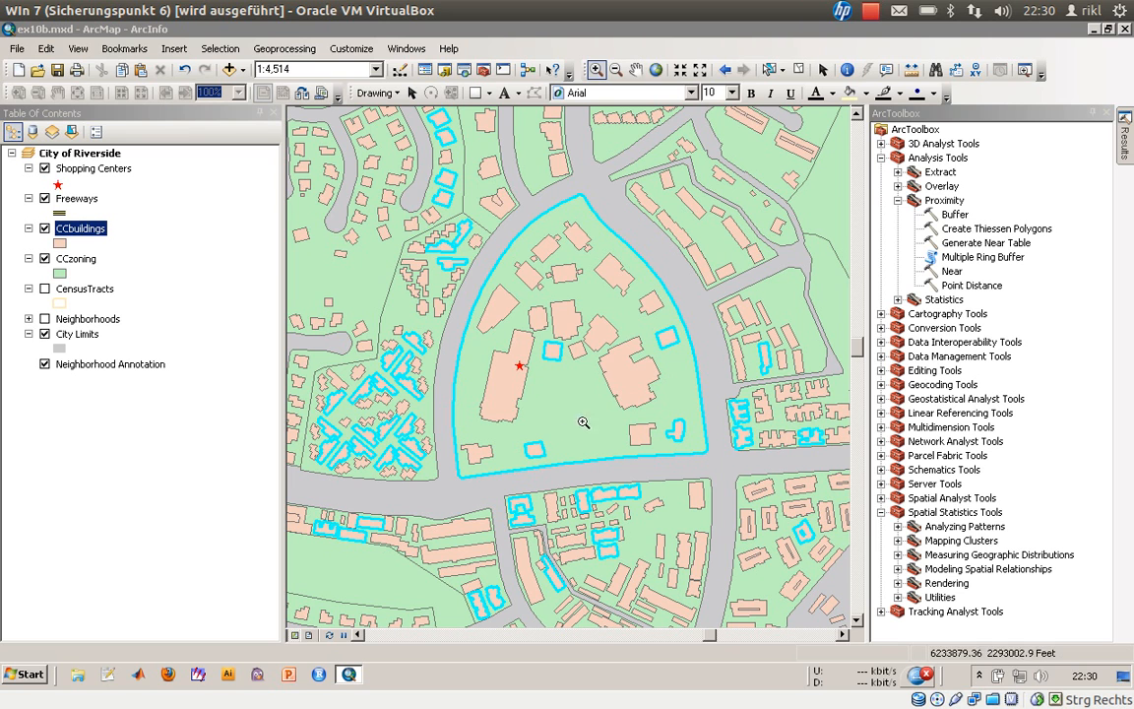